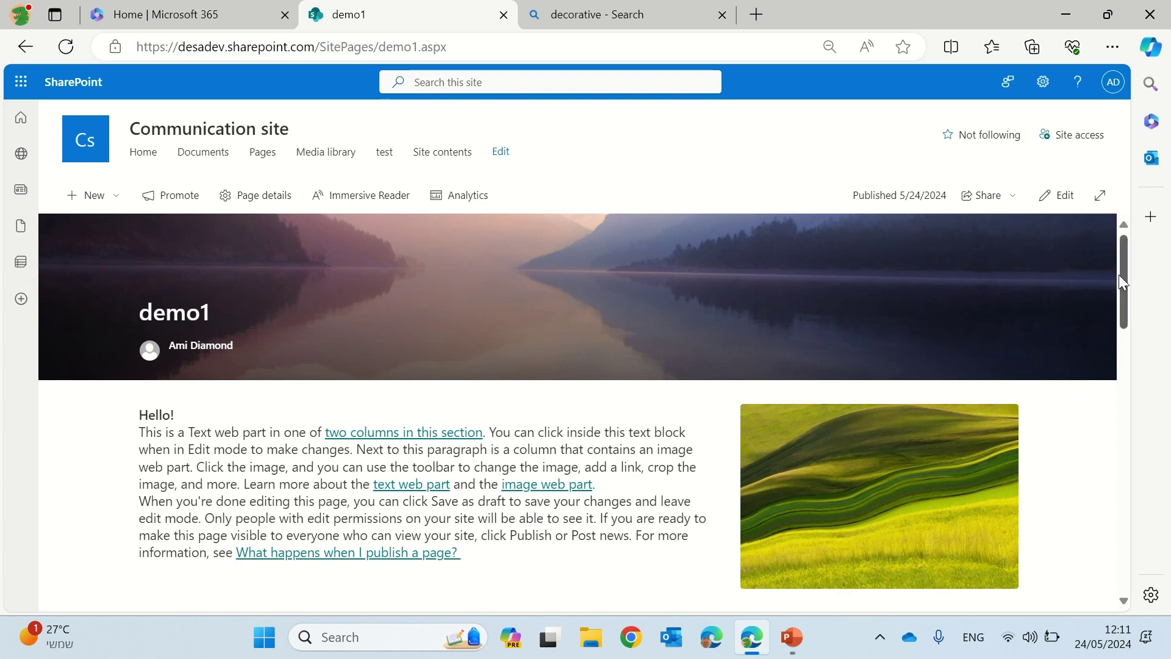
# Step: Republish demo1 after opening the green hills image's properties, then test that the image opens full-size
pyautogui.scroll(-5, 1118, 275)
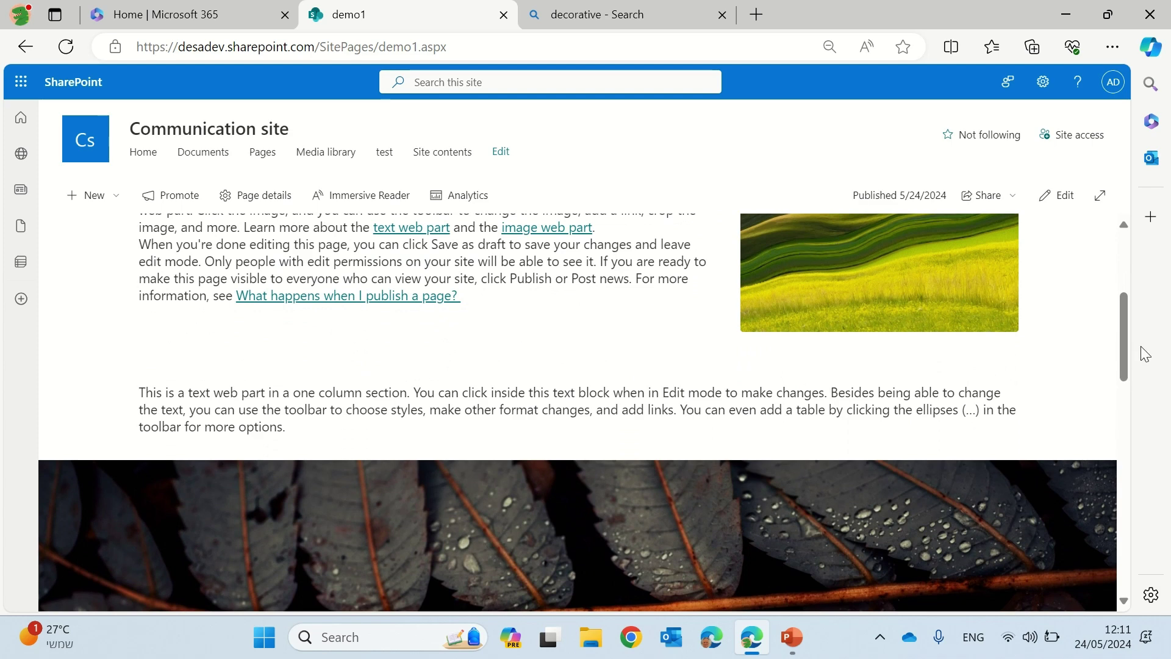
pyautogui.moveTo(1123, 302); pyautogui.dragTo(1102, 441)
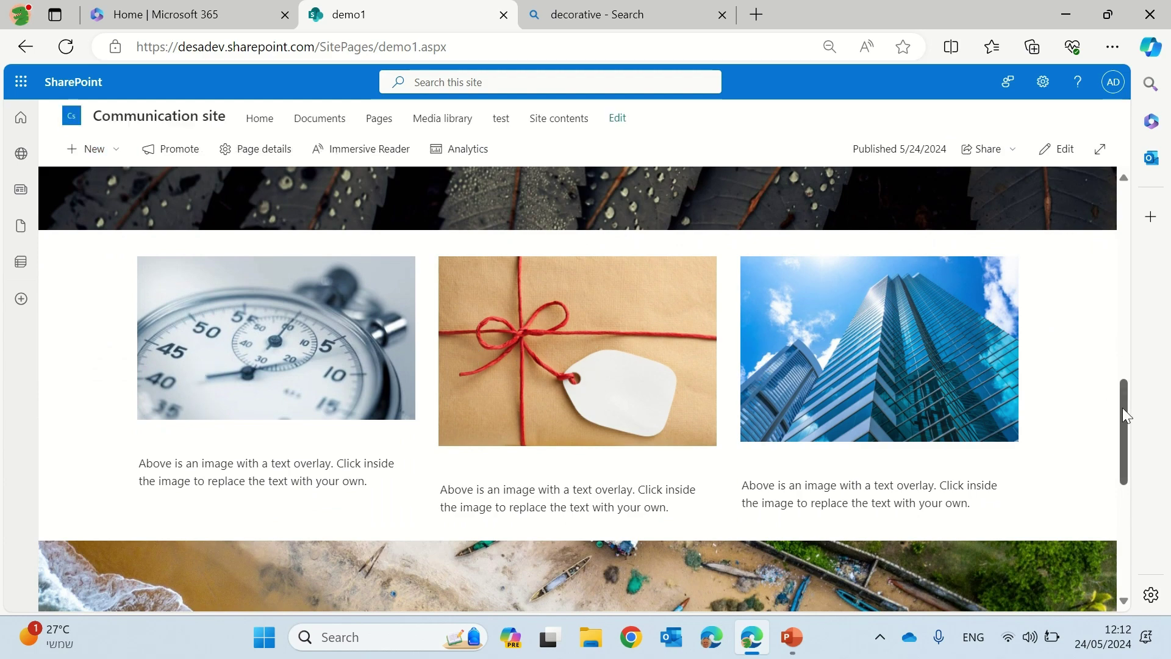
pyautogui.moveTo(1125, 415); pyautogui.dragTo(1147, 159)
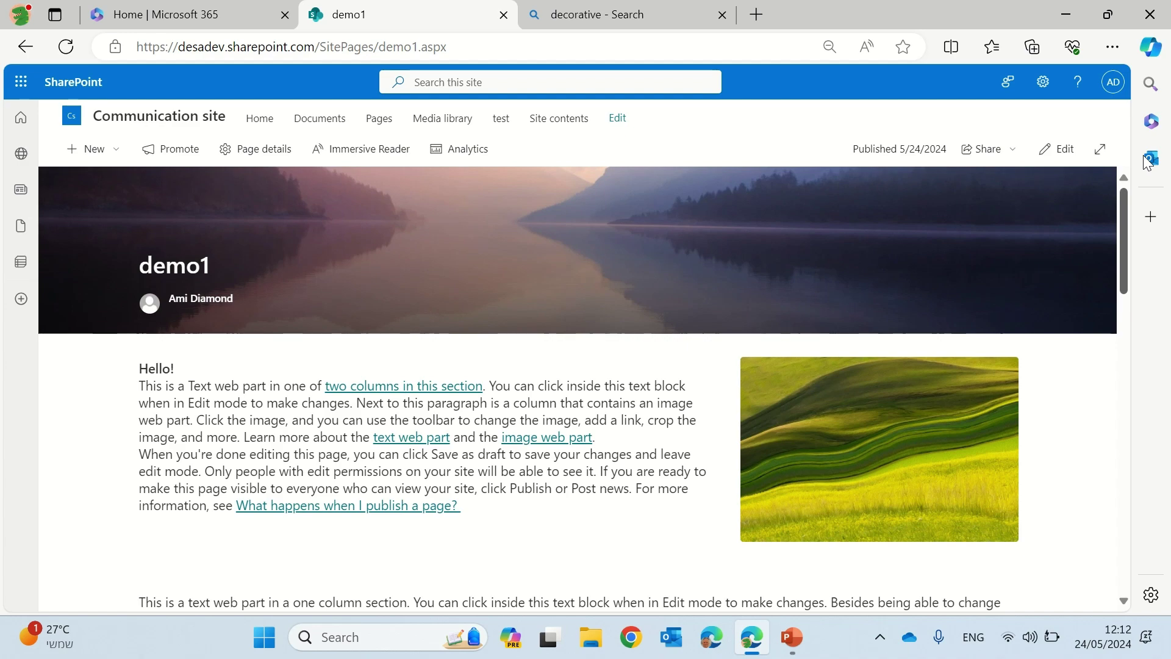
pyautogui.moveTo(1124, 241); pyautogui.dragTo(1133, 176)
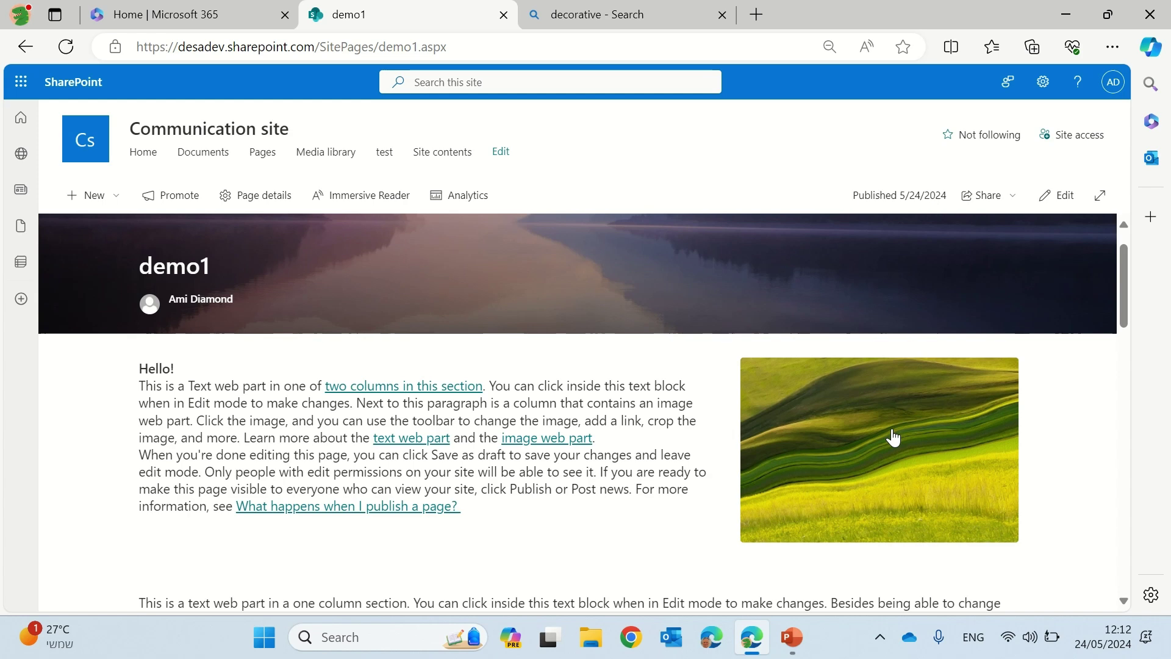
pyautogui.click(1049, 205)
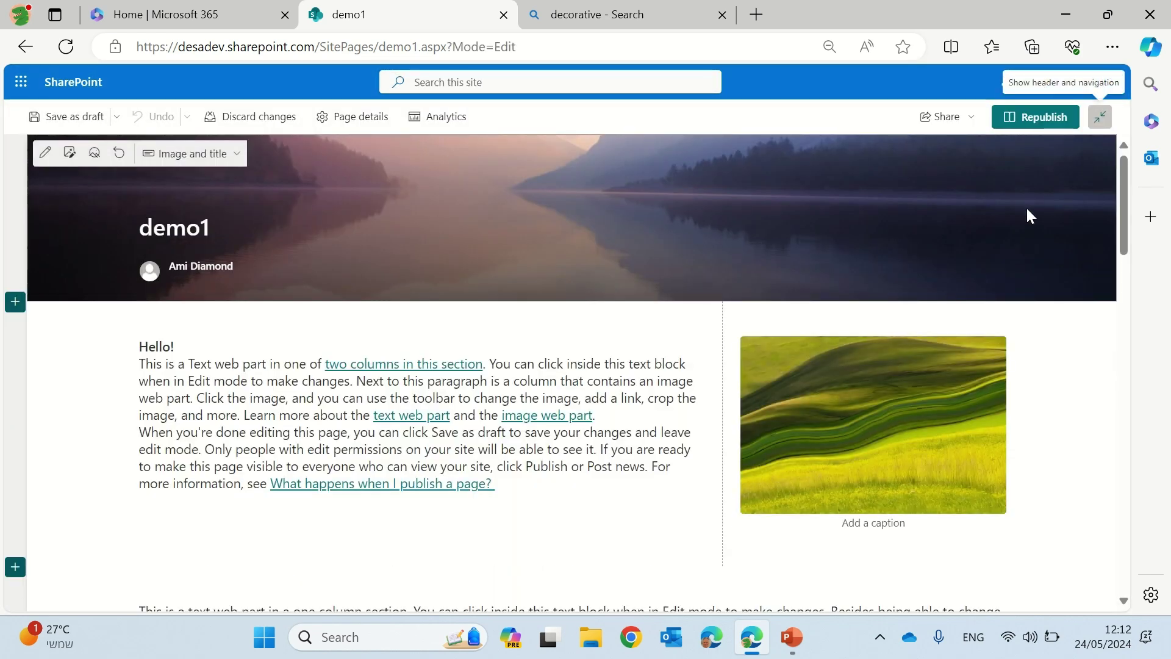
pyautogui.click(835, 402)
pyautogui.click(765, 310)
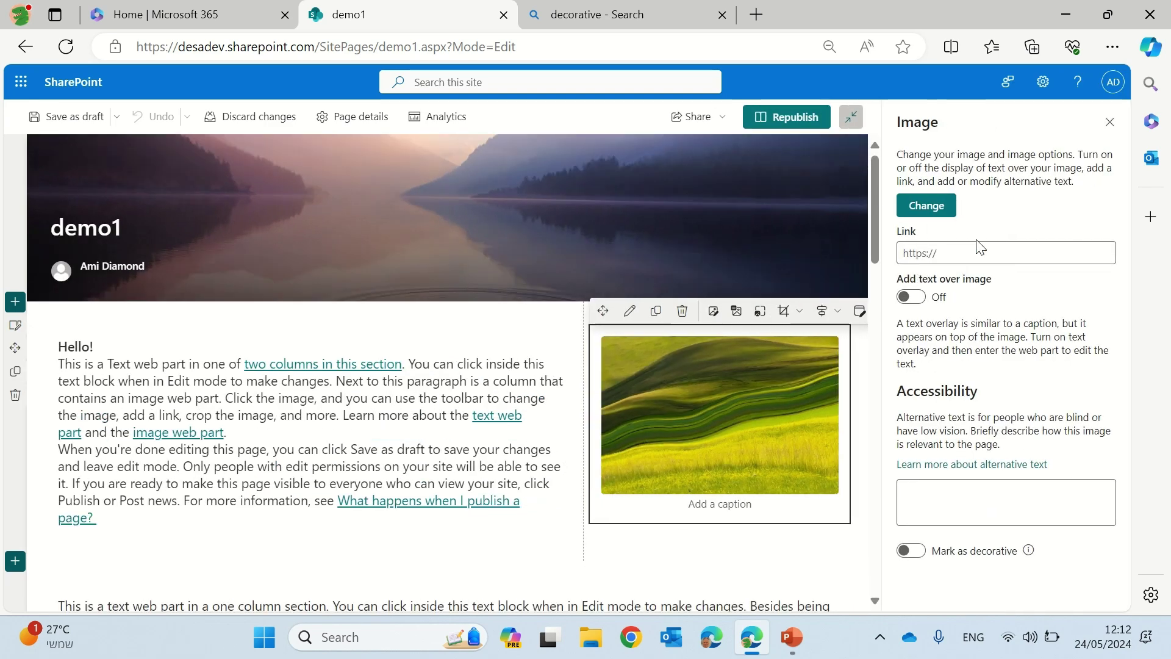
pyautogui.click(772, 117)
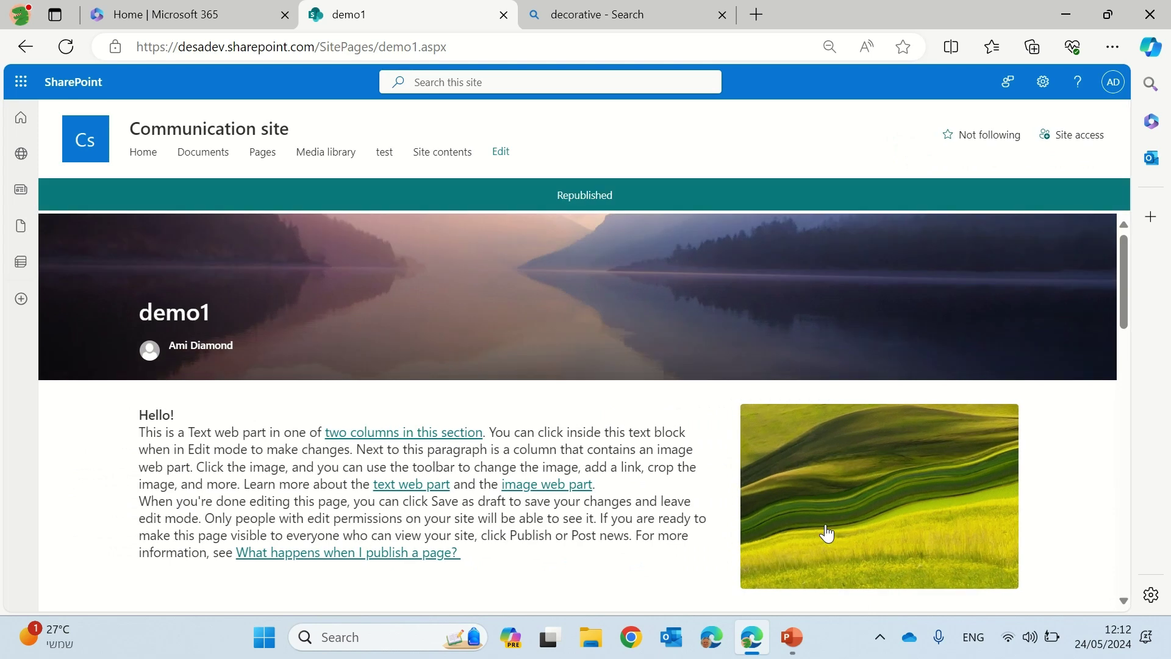
pyautogui.click(894, 491)
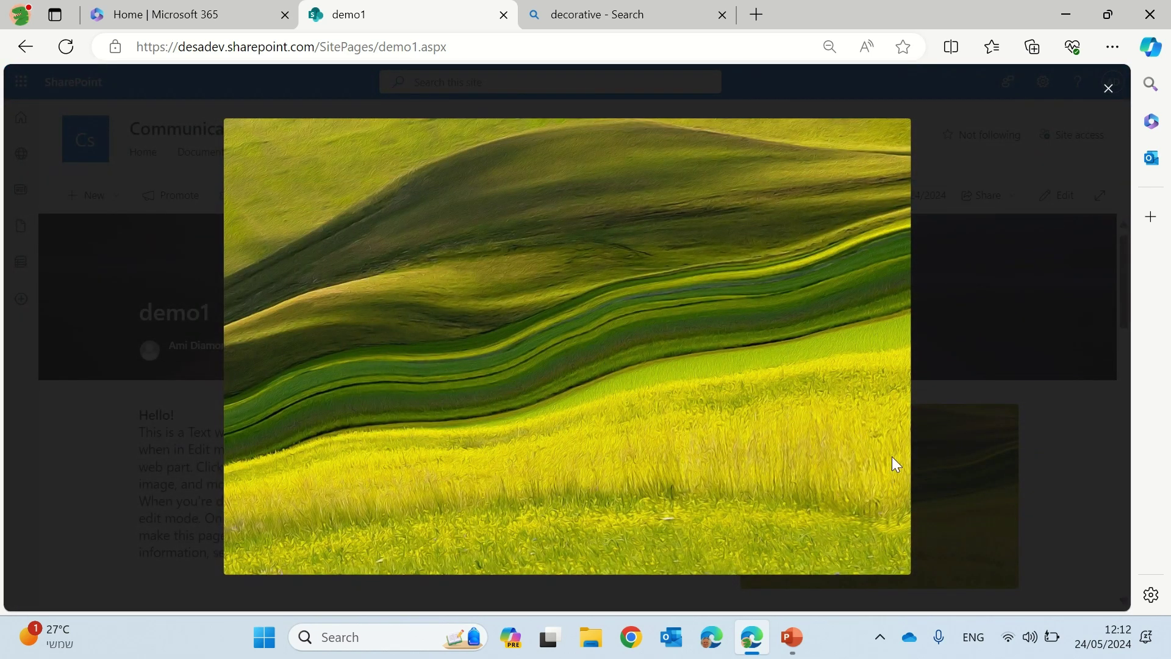
# Step: Close the green hills preview, test and close the leaf image preview, and scroll back to the top
pyautogui.click(1108, 88)
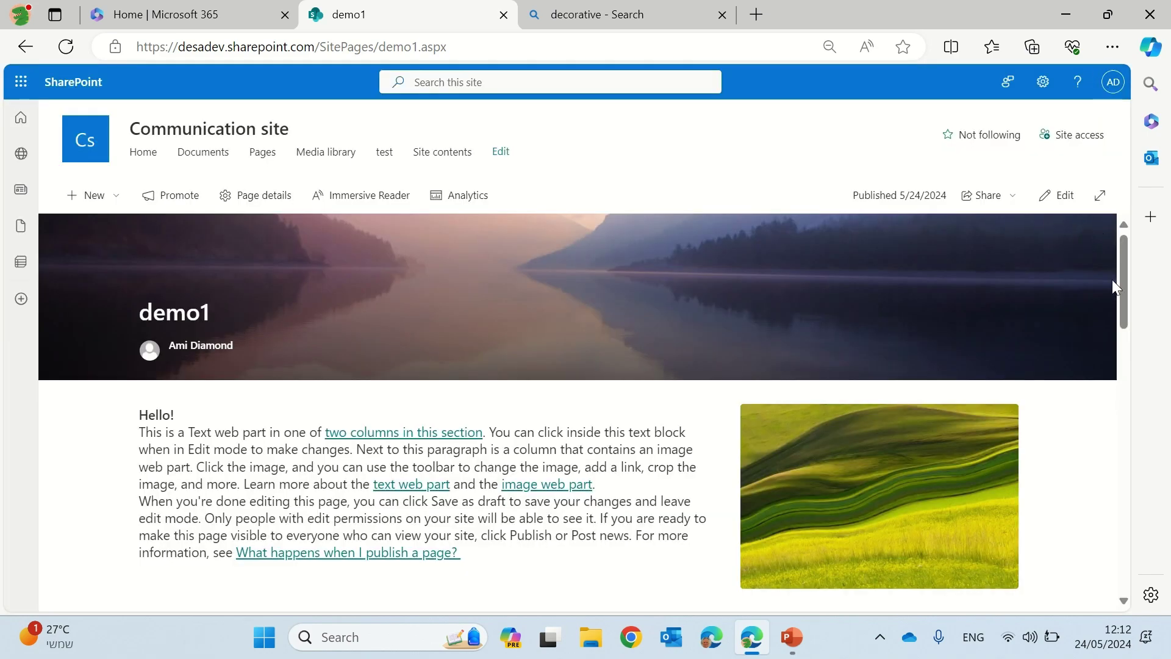
pyautogui.moveTo(1131, 277); pyautogui.dragTo(1131, 309)
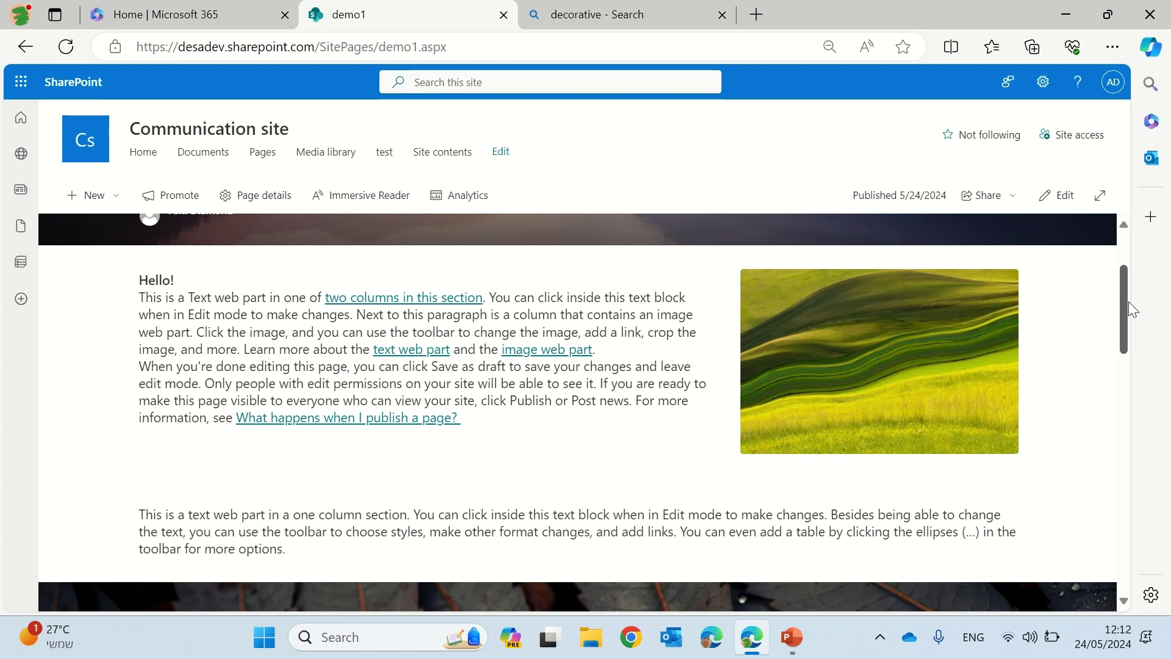
pyautogui.moveTo(1128, 306); pyautogui.dragTo(1114, 366)
pyautogui.click(520, 382)
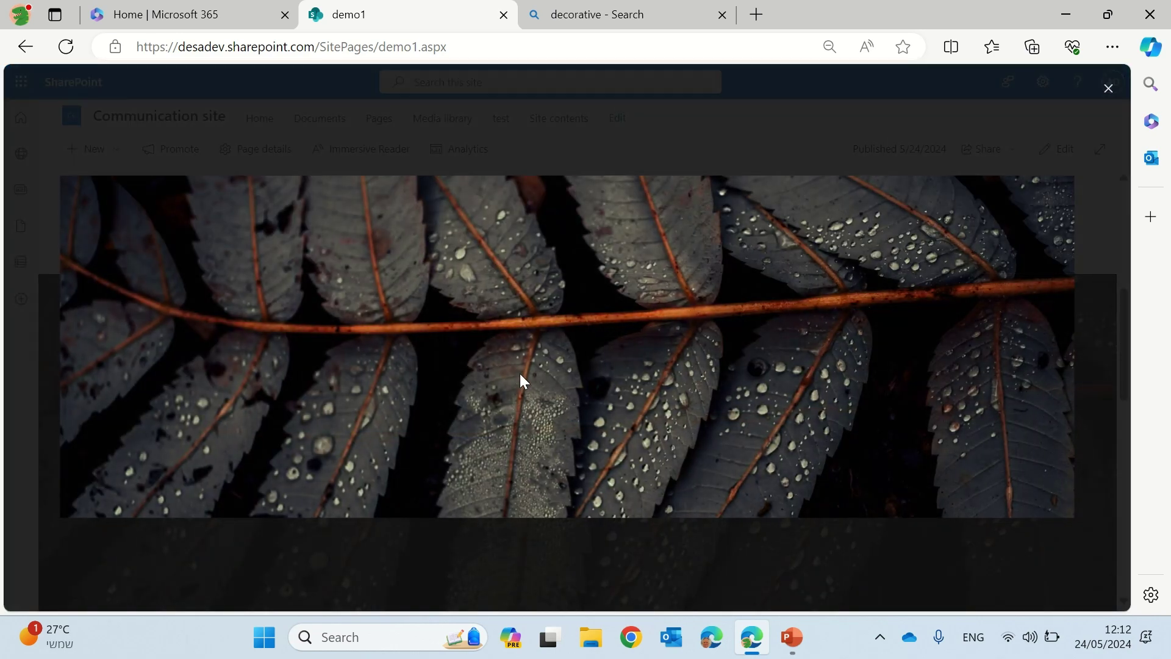
pyautogui.click(1108, 88)
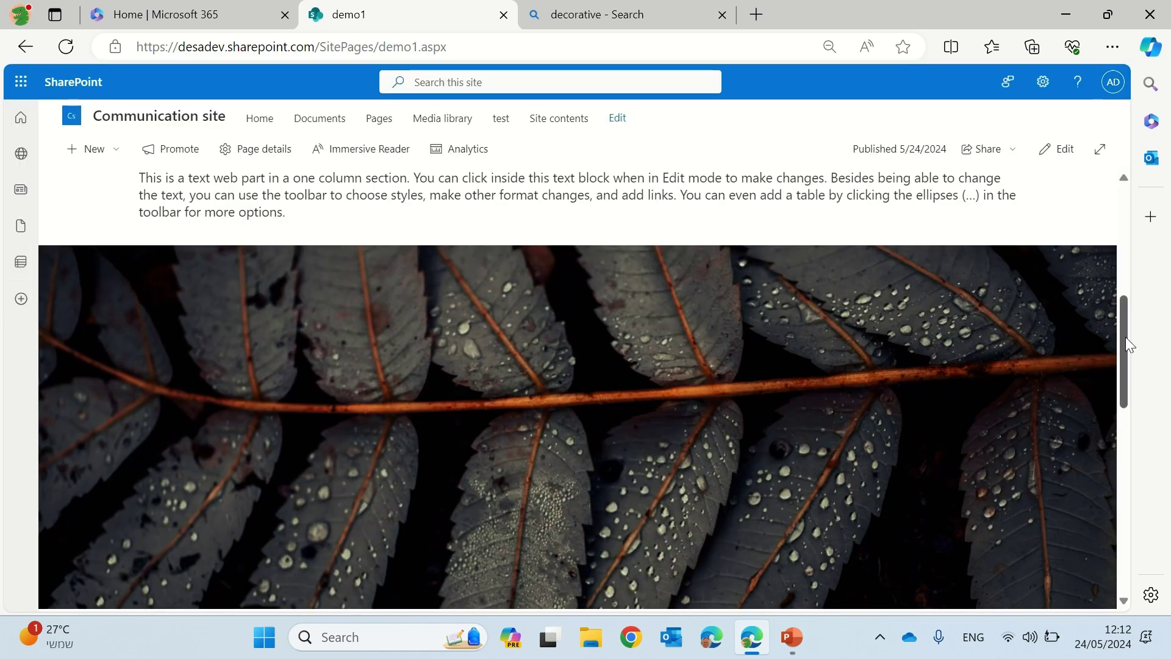
pyautogui.moveTo(1126, 341); pyautogui.dragTo(1116, 463)
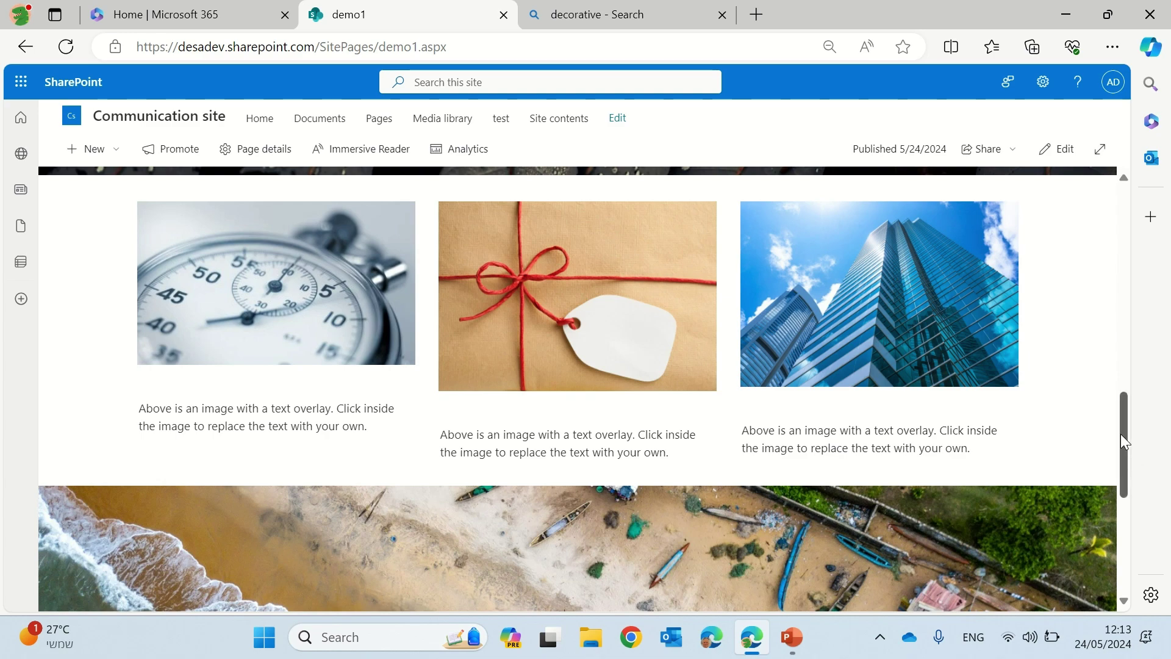
pyautogui.moveTo(1121, 433); pyautogui.dragTo(1125, 210)
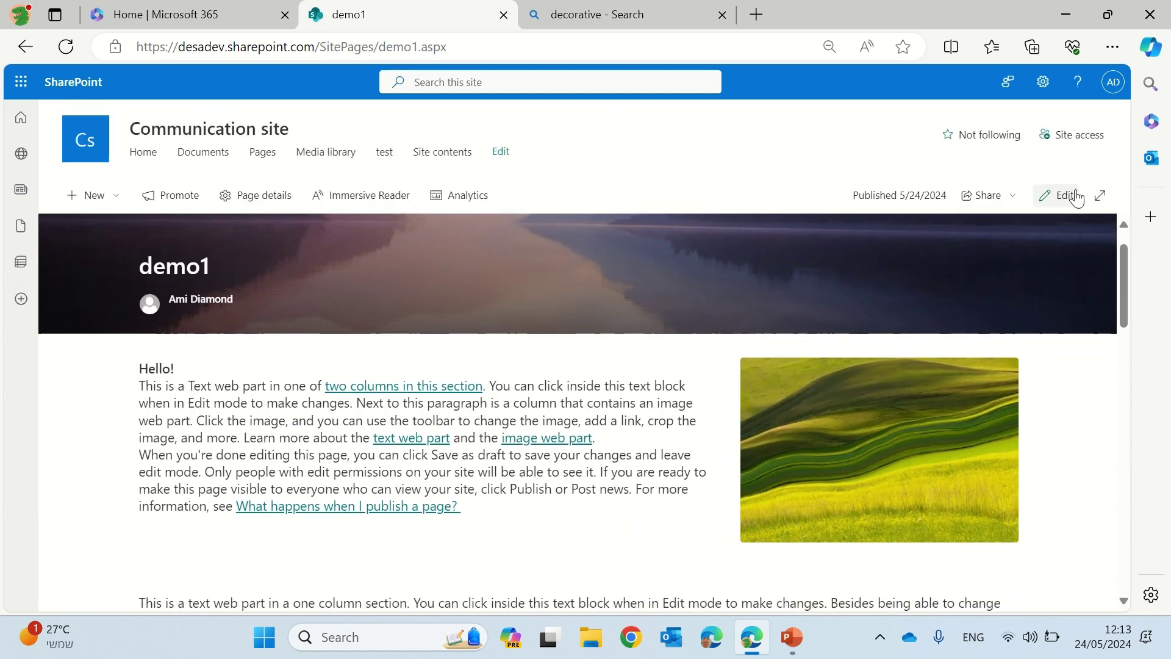
# Step: Turn on Mark as decorative for the green hills image web part and republish demo1
pyautogui.click(1075, 200)
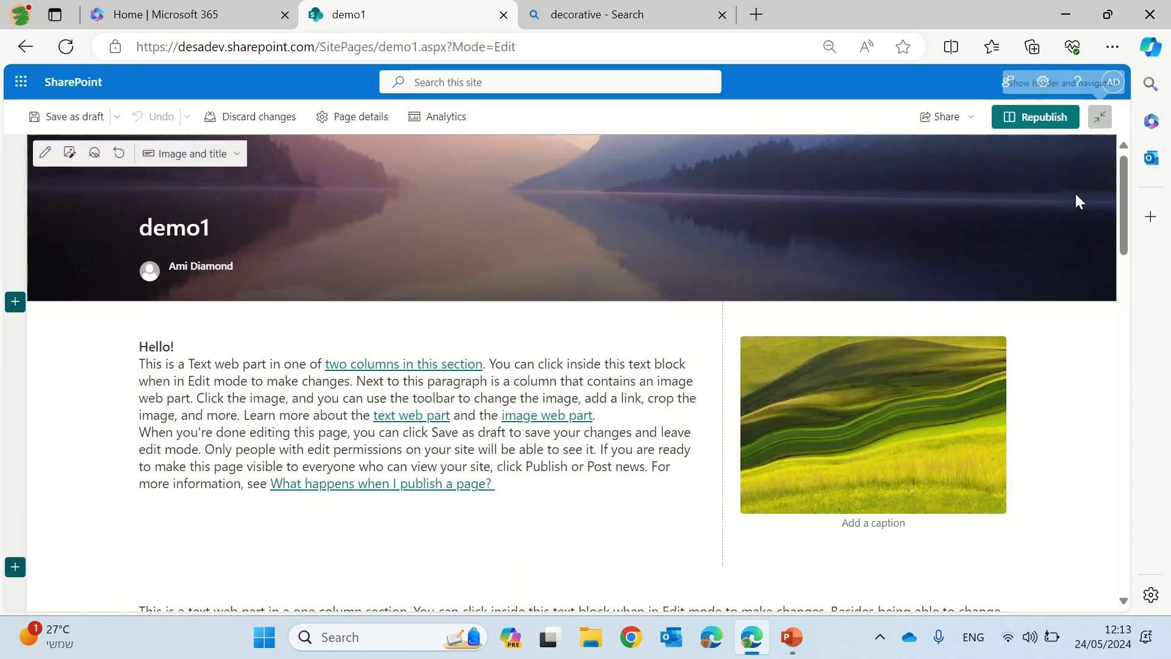
pyautogui.click(883, 420)
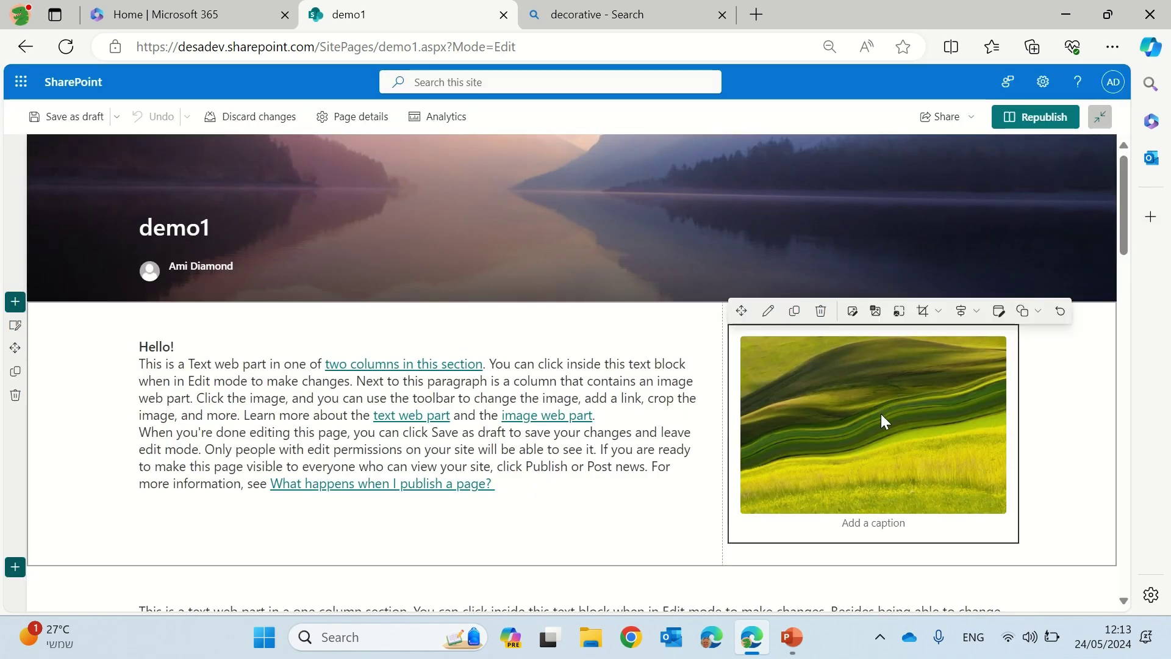
pyautogui.click(768, 312)
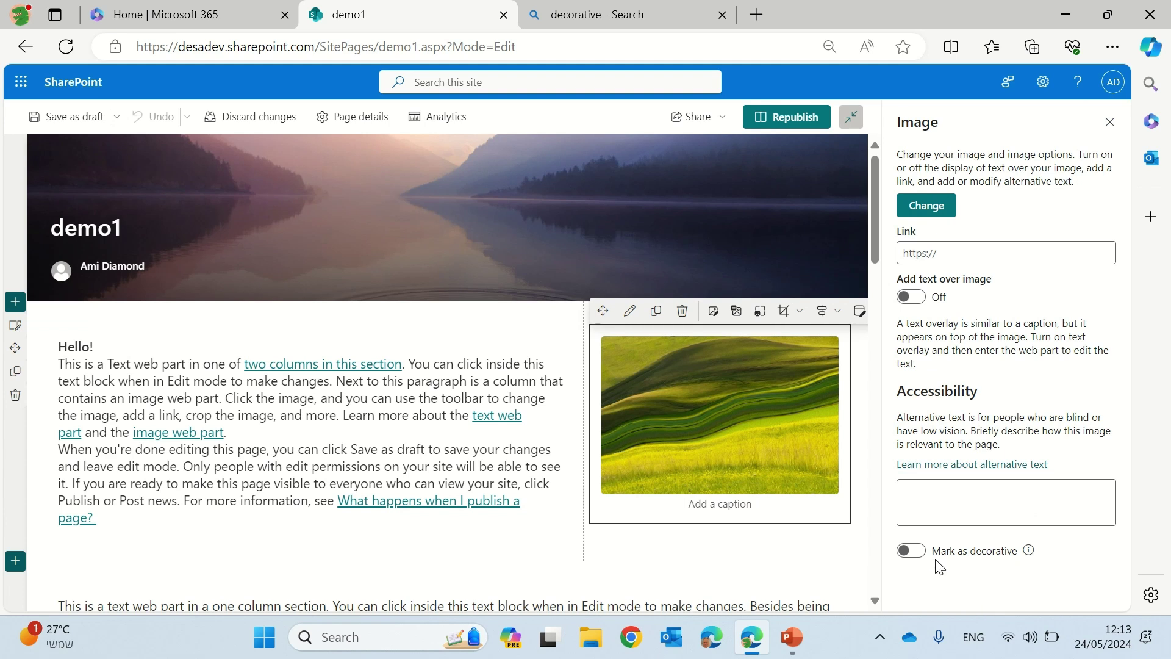
pyautogui.click(920, 550)
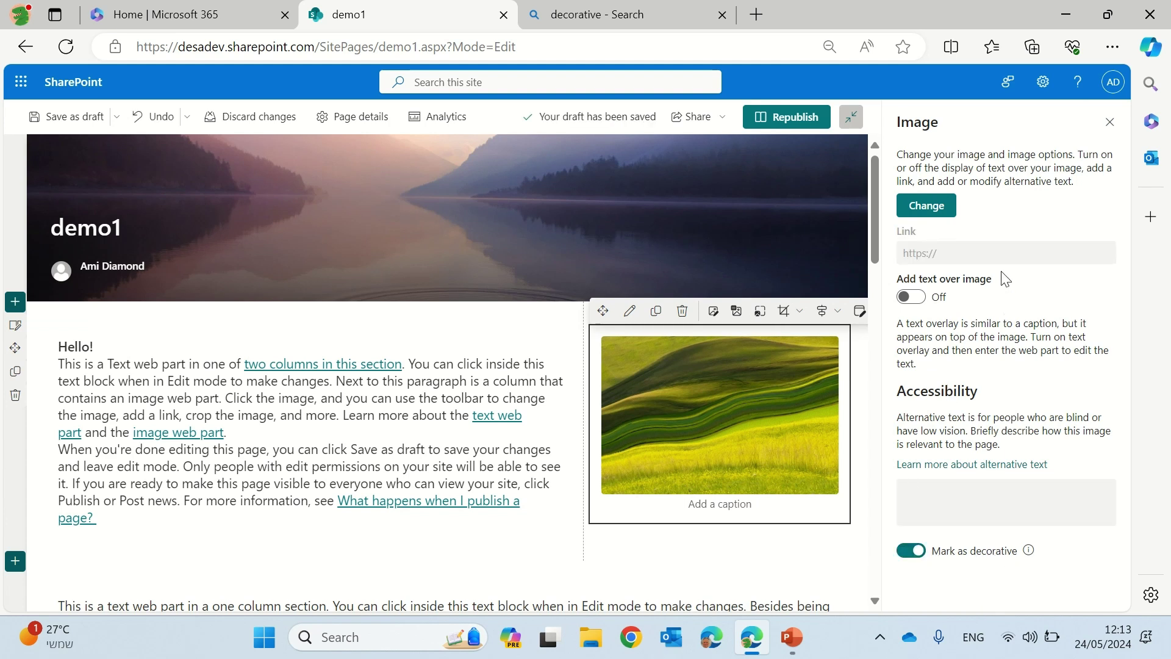
pyautogui.click(1110, 124)
pyautogui.click(1044, 119)
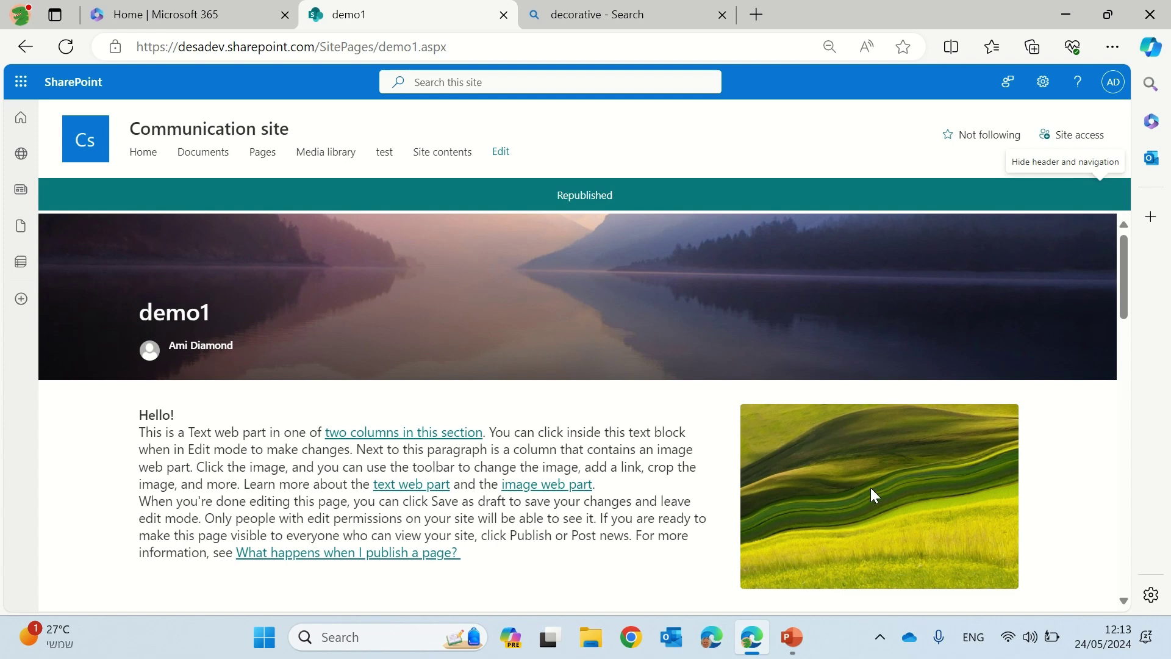
pyautogui.moveTo(1122, 274); pyautogui.dragTo(1119, 296)
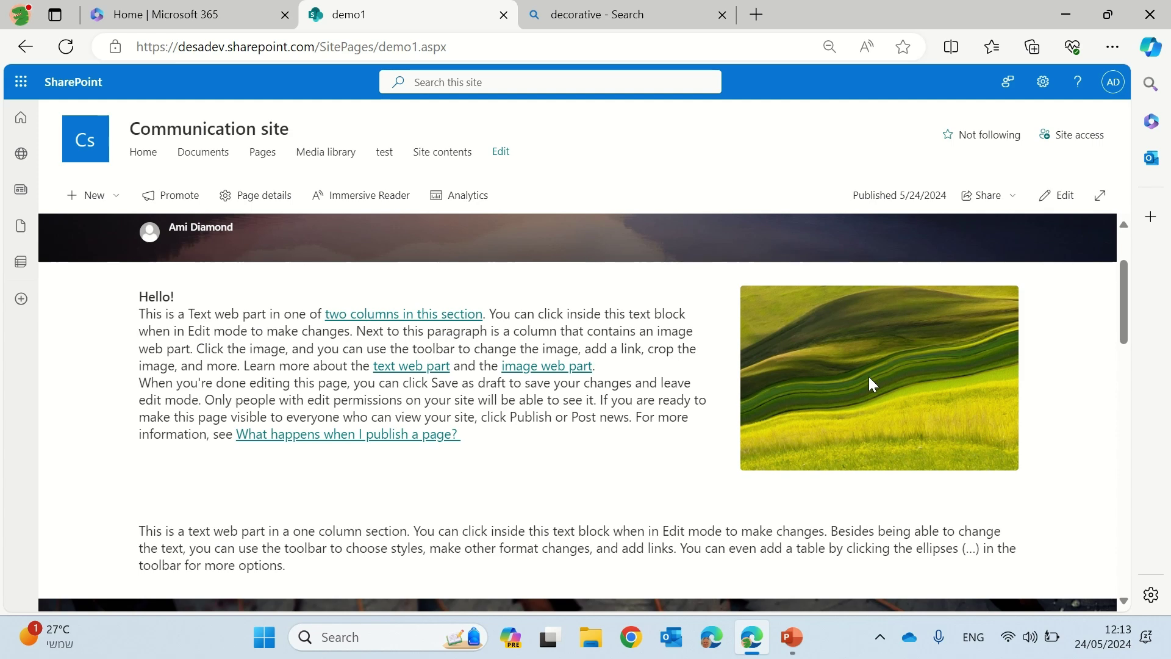
# Step: Return to edit mode and mark the stopwatch image as decorative
pyautogui.click(1056, 195)
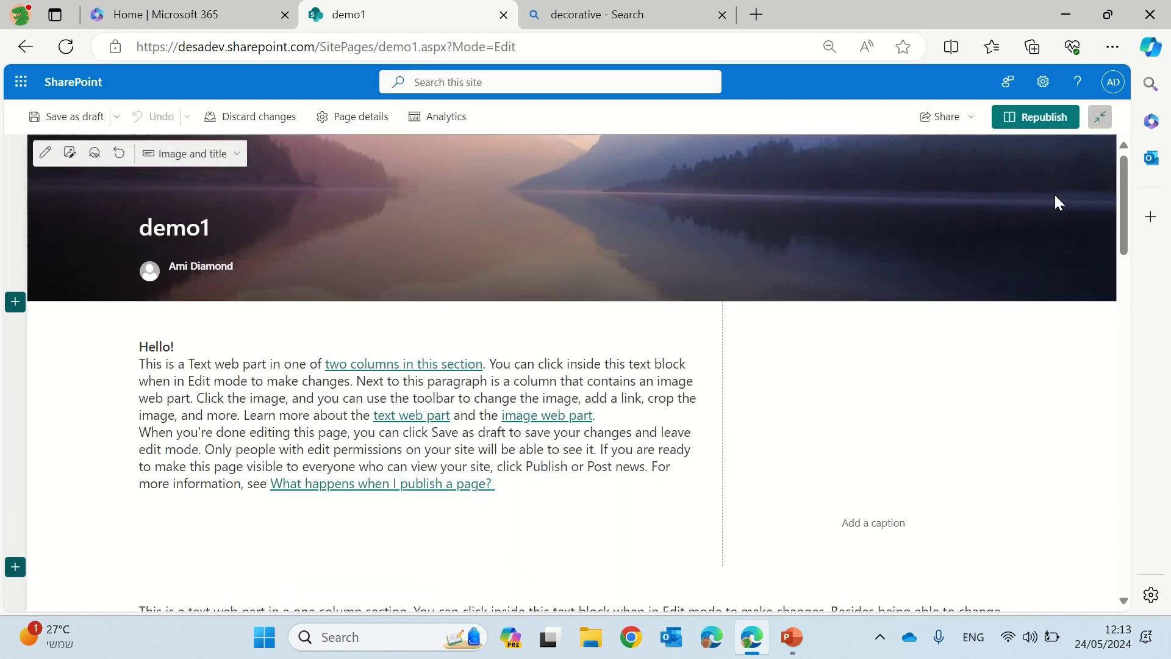
pyautogui.moveTo(1122, 180); pyautogui.dragTo(1006, 284)
pyautogui.click(727, 282)
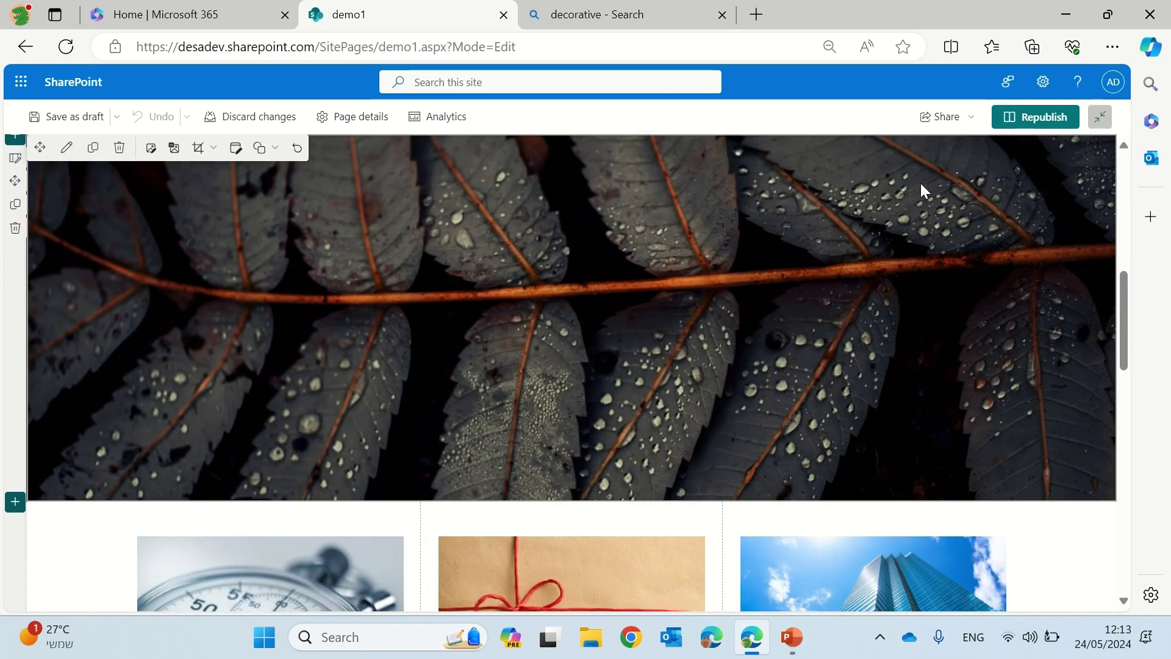
pyautogui.moveTo(1124, 292); pyautogui.dragTo(1112, 340)
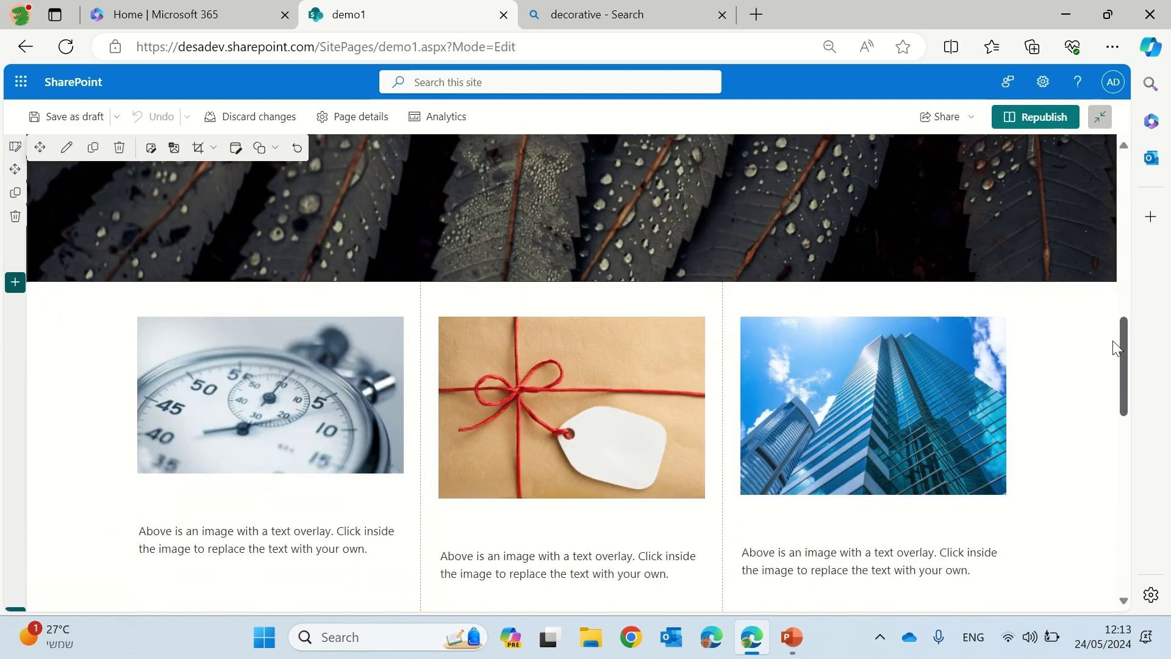
pyautogui.click(268, 303)
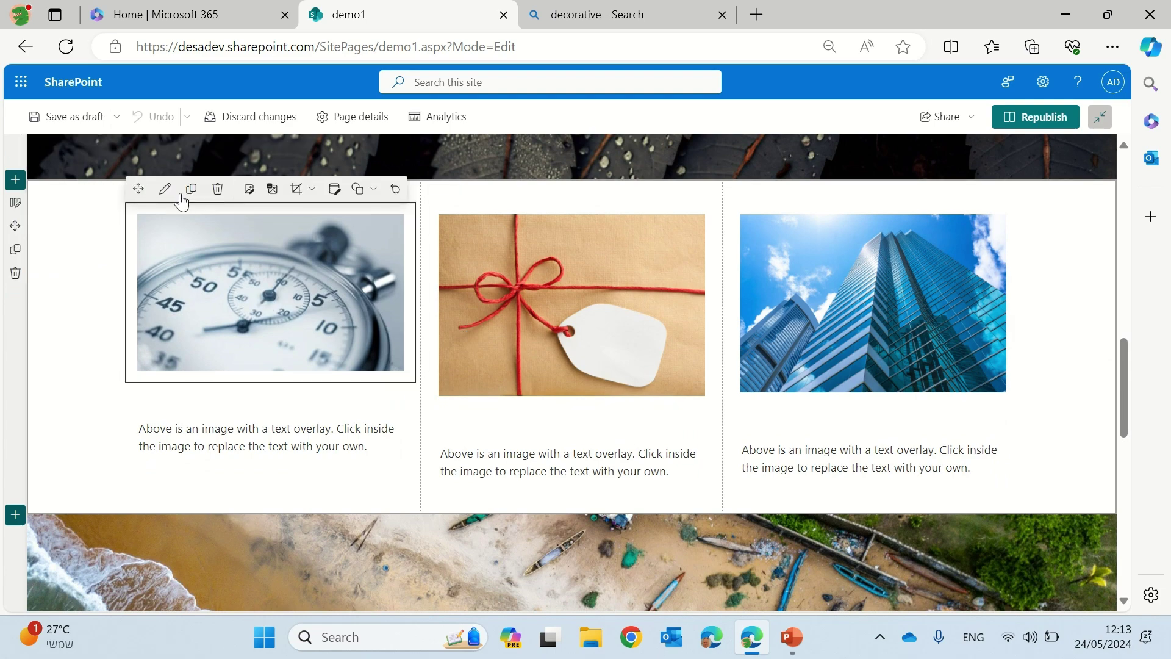
pyautogui.click(163, 190)
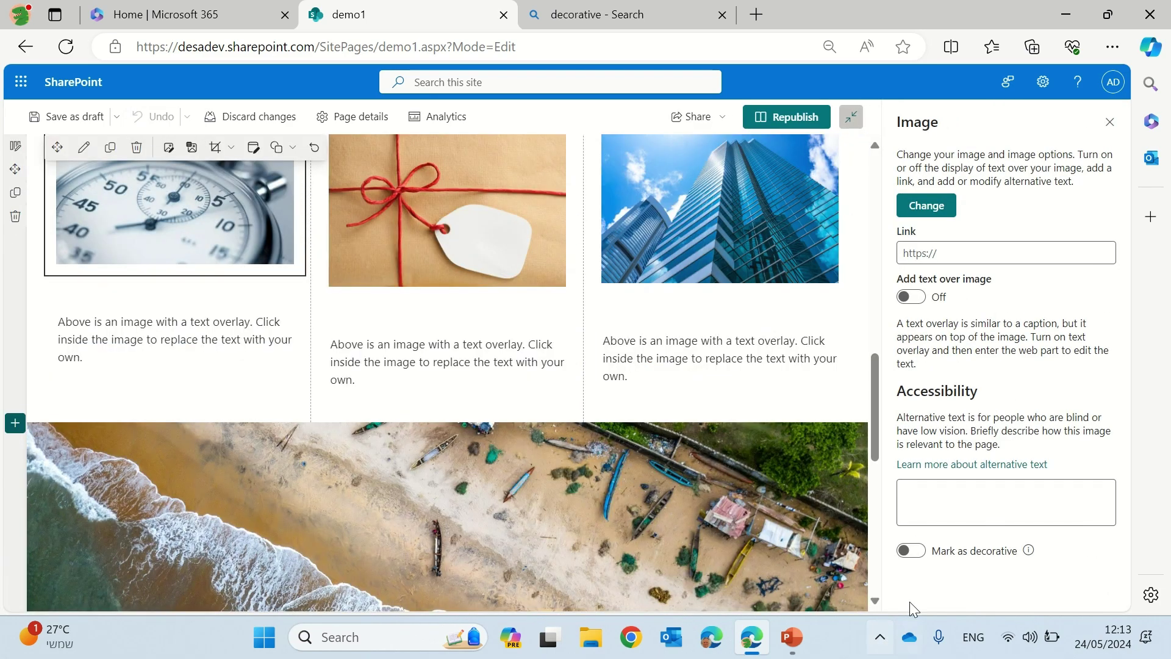
pyautogui.click(912, 551)
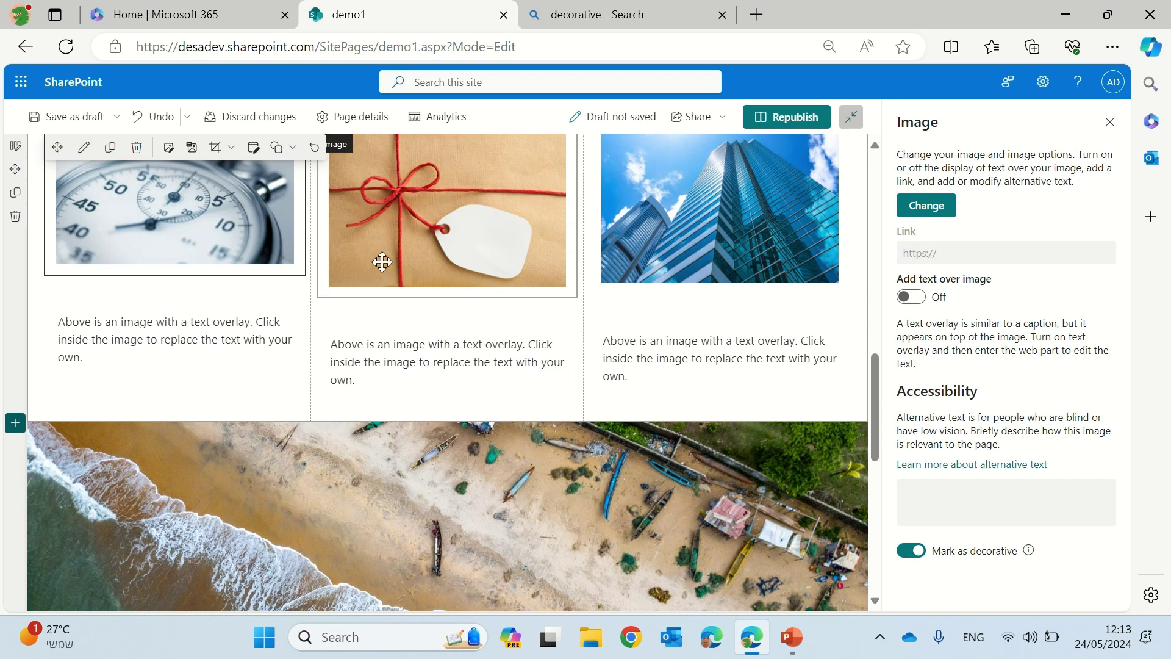
# Step: Mark the gift parcel and skyscraper images as decorative and republish demo1
pyautogui.click(469, 205)
pyautogui.click(911, 550)
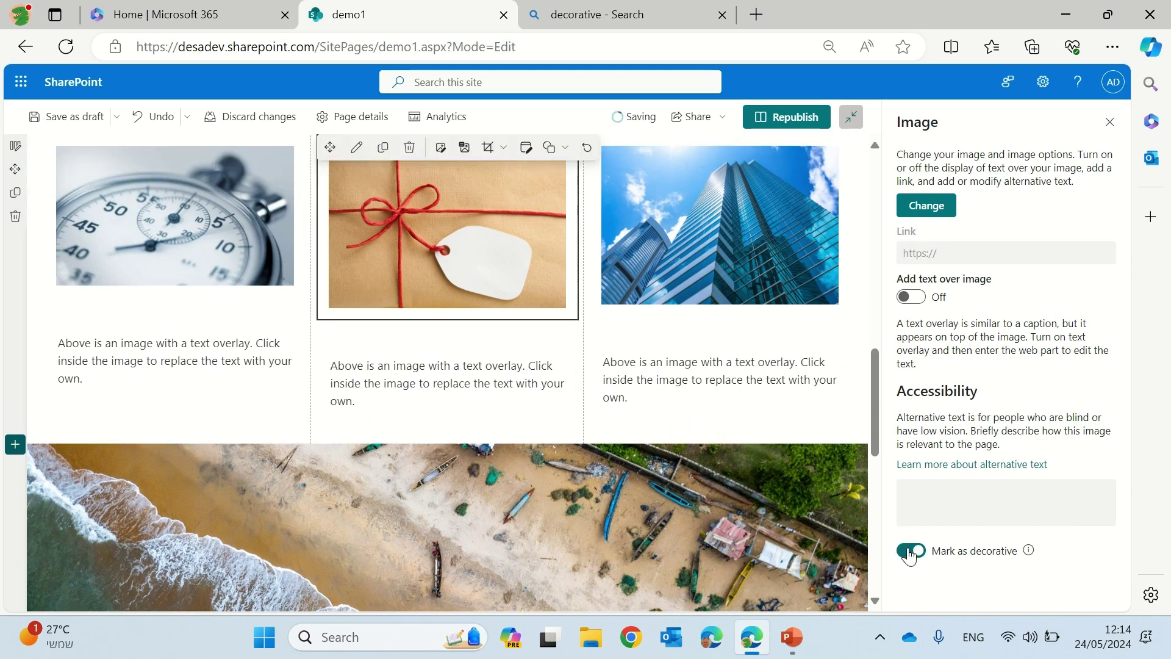
pyautogui.click(733, 235)
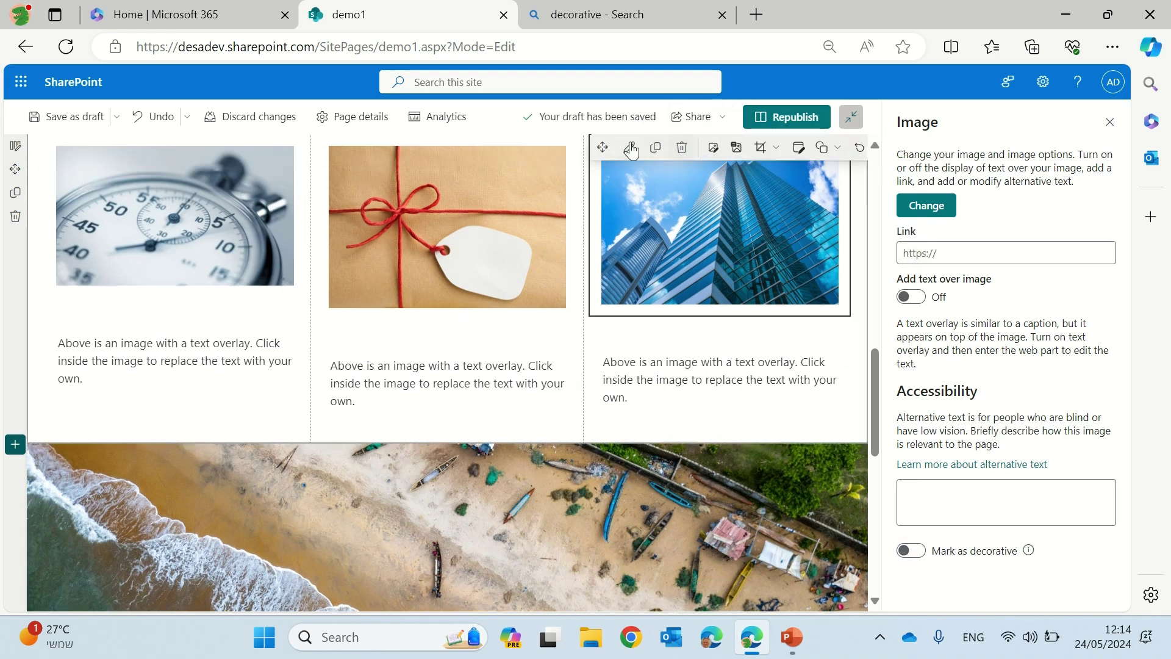
pyautogui.click(911, 550)
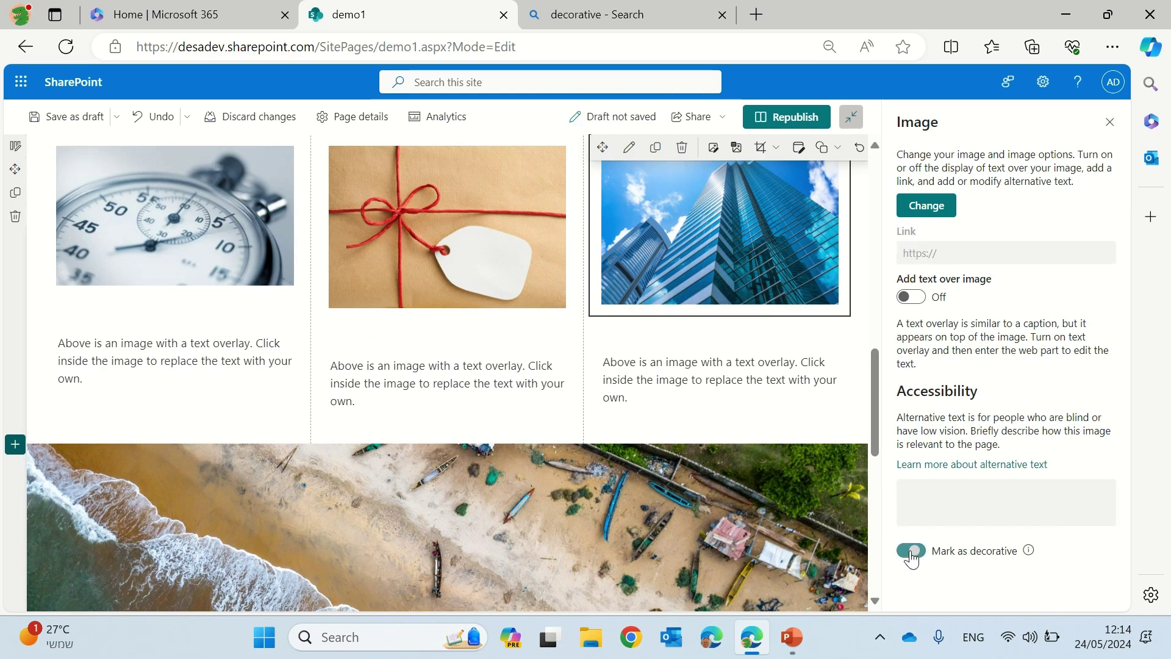
pyautogui.click(804, 115)
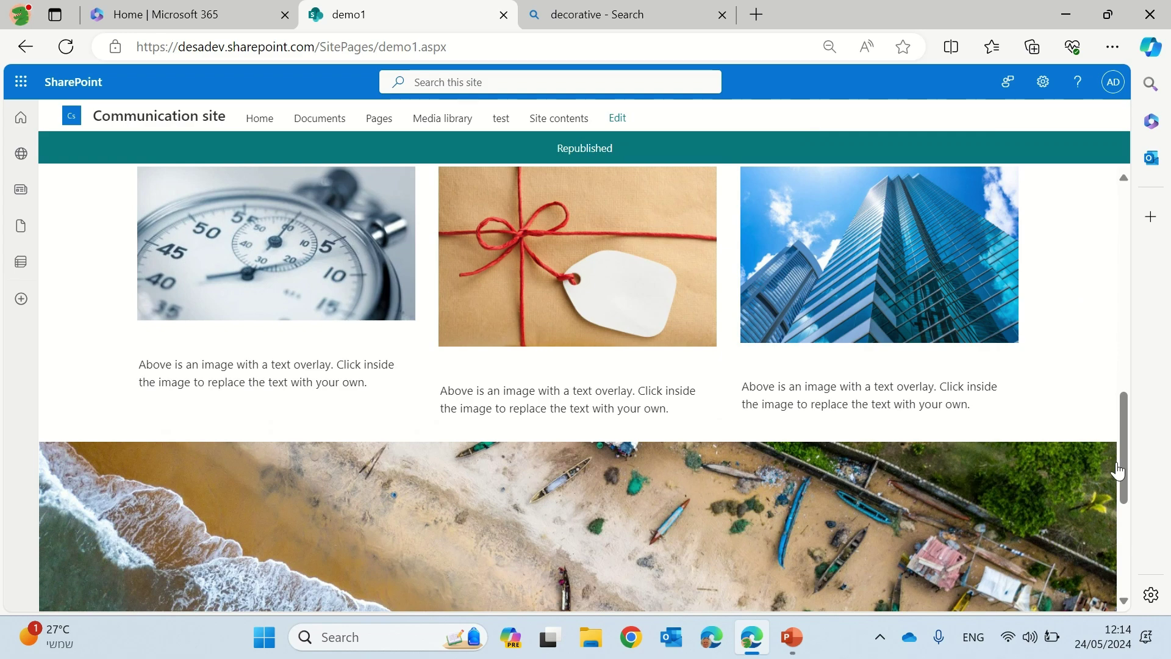
# Step: Confirm the beach image still opens a full-size preview, then close it
pyautogui.moveTo(1125, 448); pyautogui.dragTo(1121, 496)
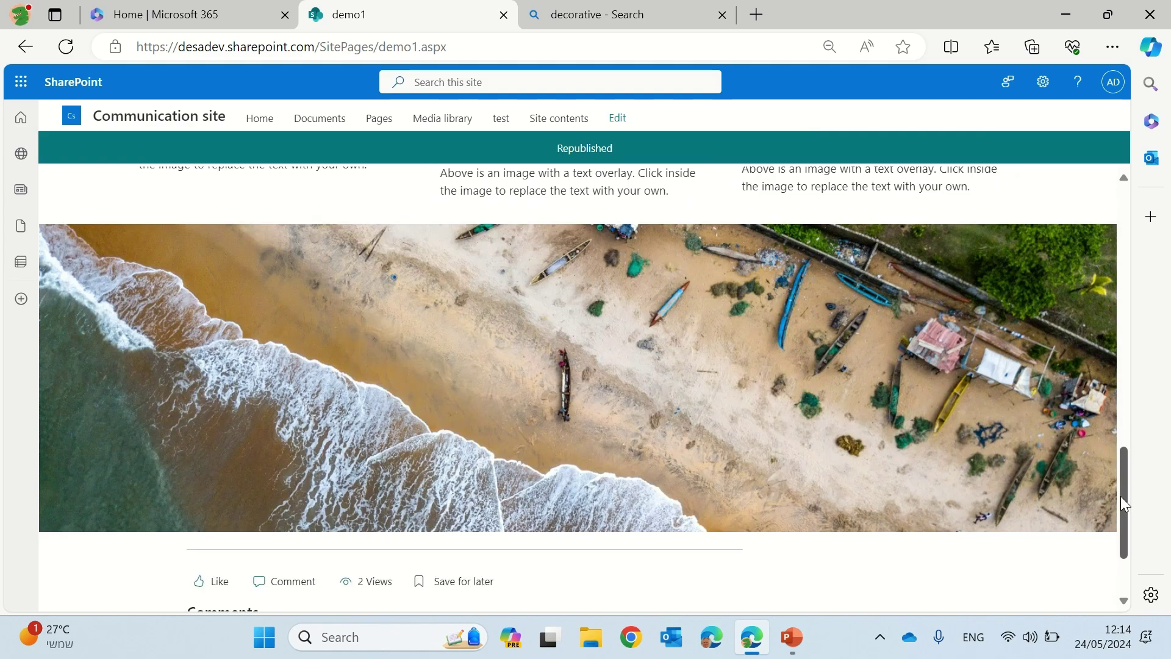
pyautogui.click(720, 410)
pyautogui.click(1108, 88)
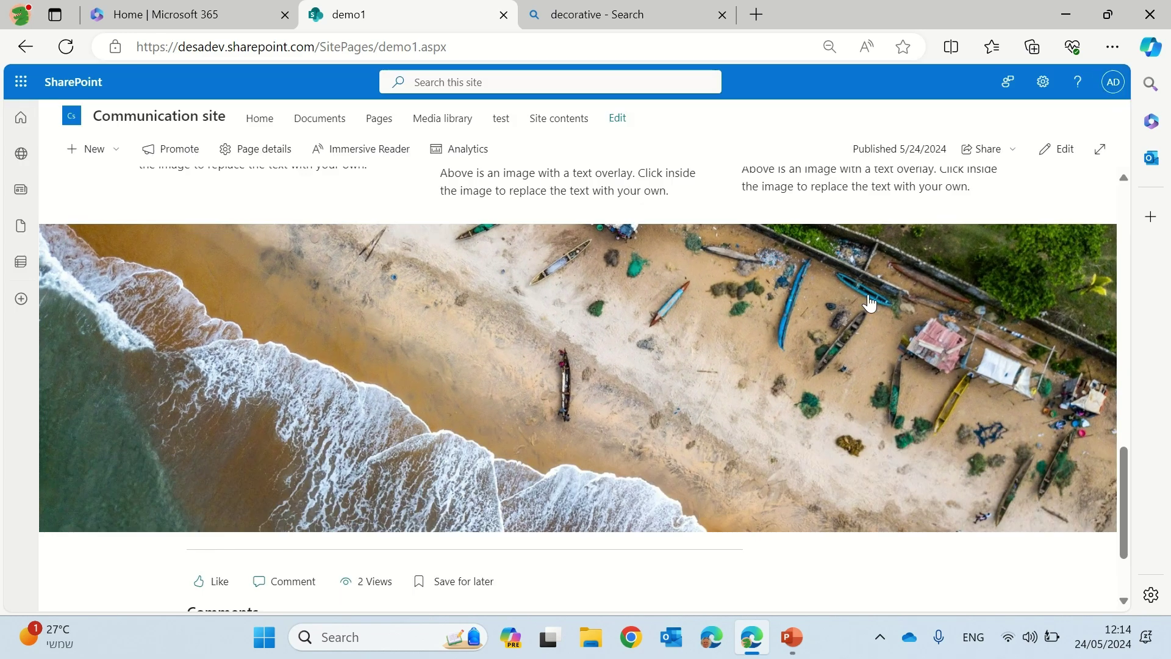
pyautogui.click(800, 310)
pyautogui.click(1108, 89)
pyautogui.moveTo(1124, 522); pyautogui.dragTo(1125, 442)
# Step: Mark the beach image as decorative in edit mode and republish demo1
pyautogui.click(1065, 207)
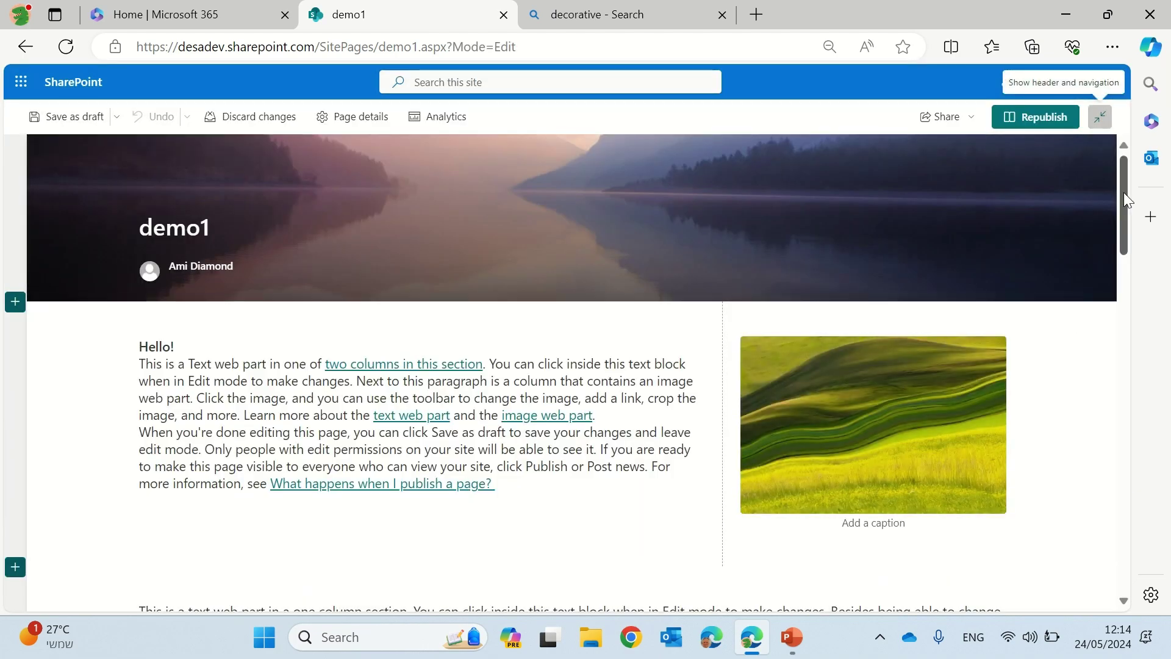
pyautogui.moveTo(1124, 192); pyautogui.dragTo(1124, 501)
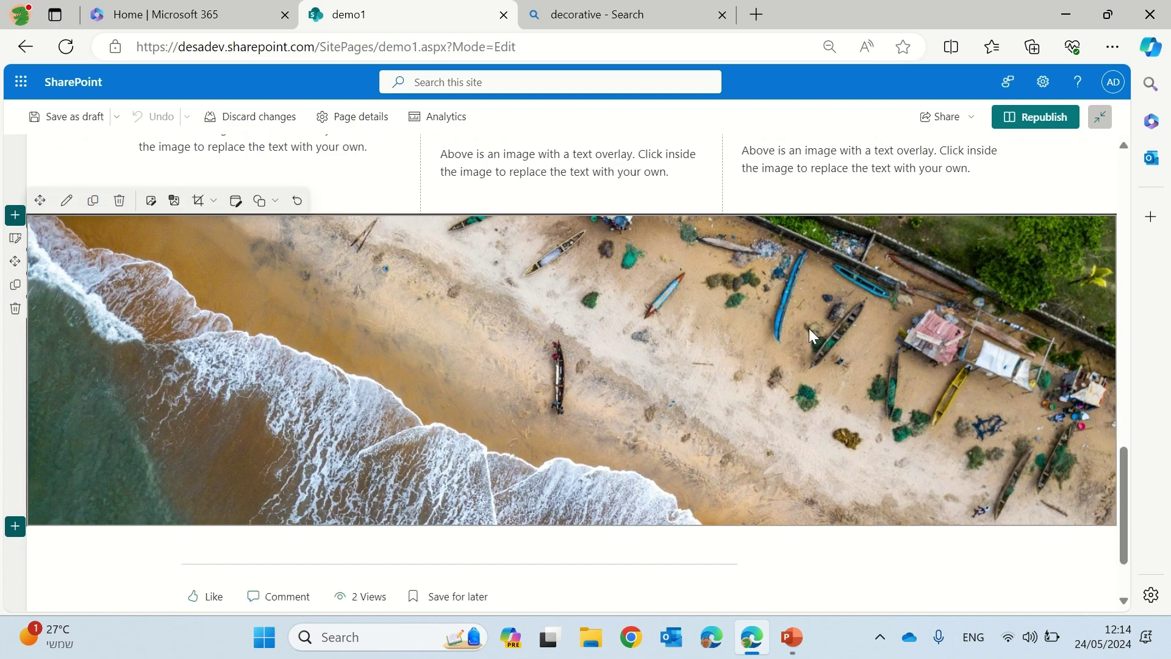
pyautogui.click(67, 200)
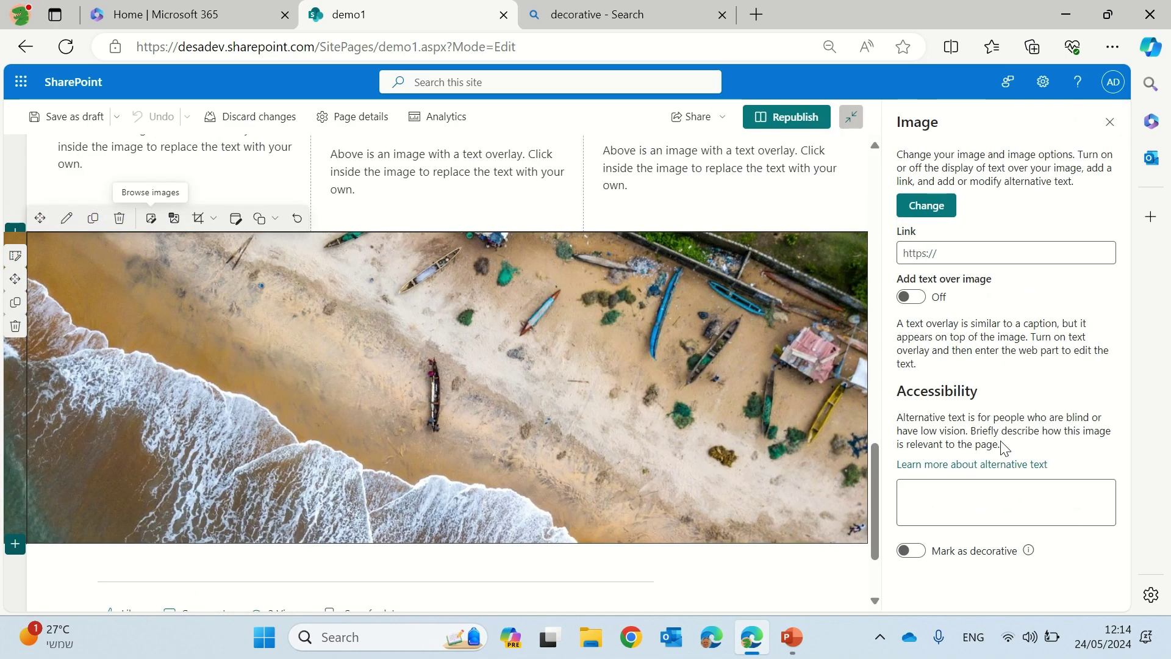
pyautogui.click(909, 550)
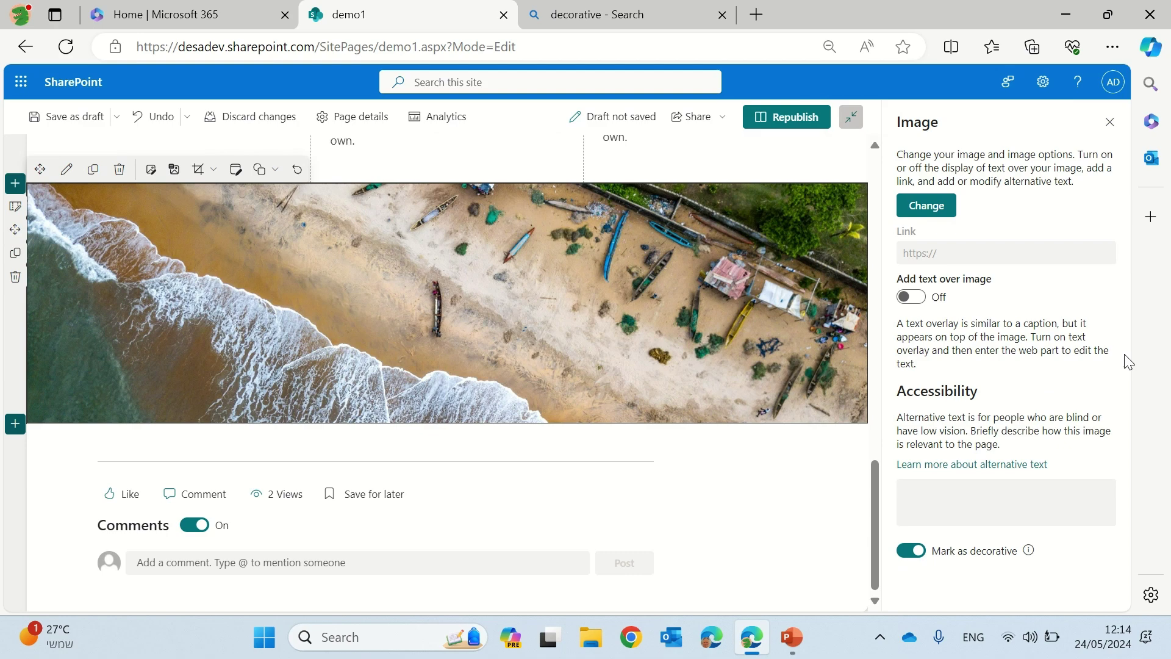
pyautogui.click(789, 120)
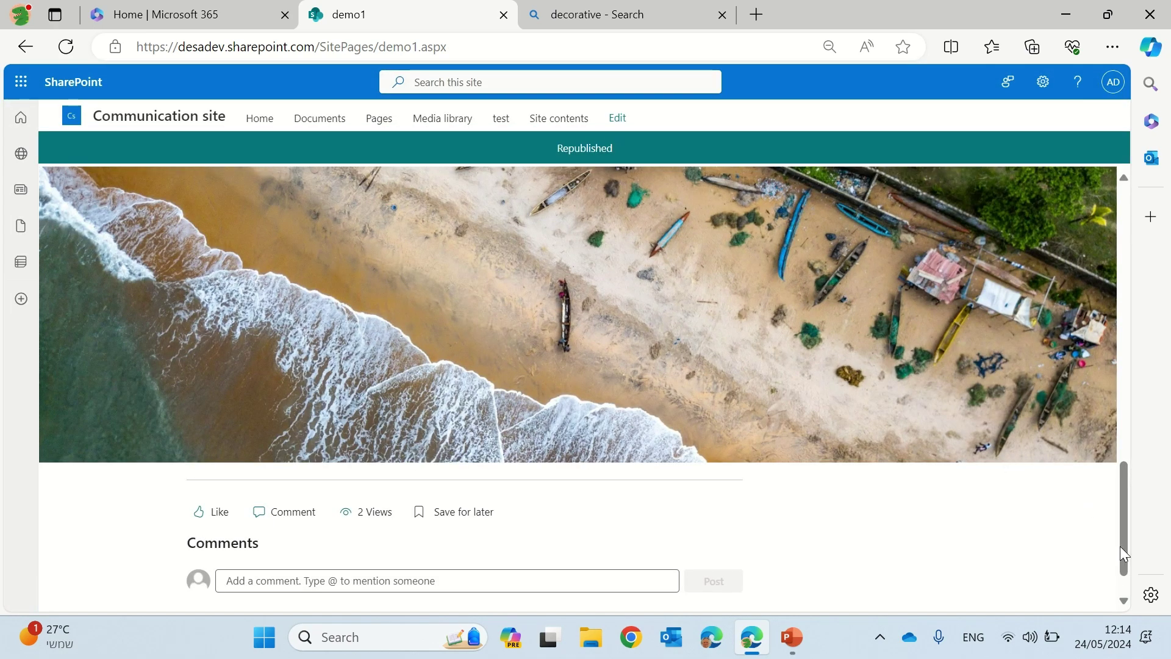
pyautogui.moveTo(1124, 546); pyautogui.dragTo(1138, 174)
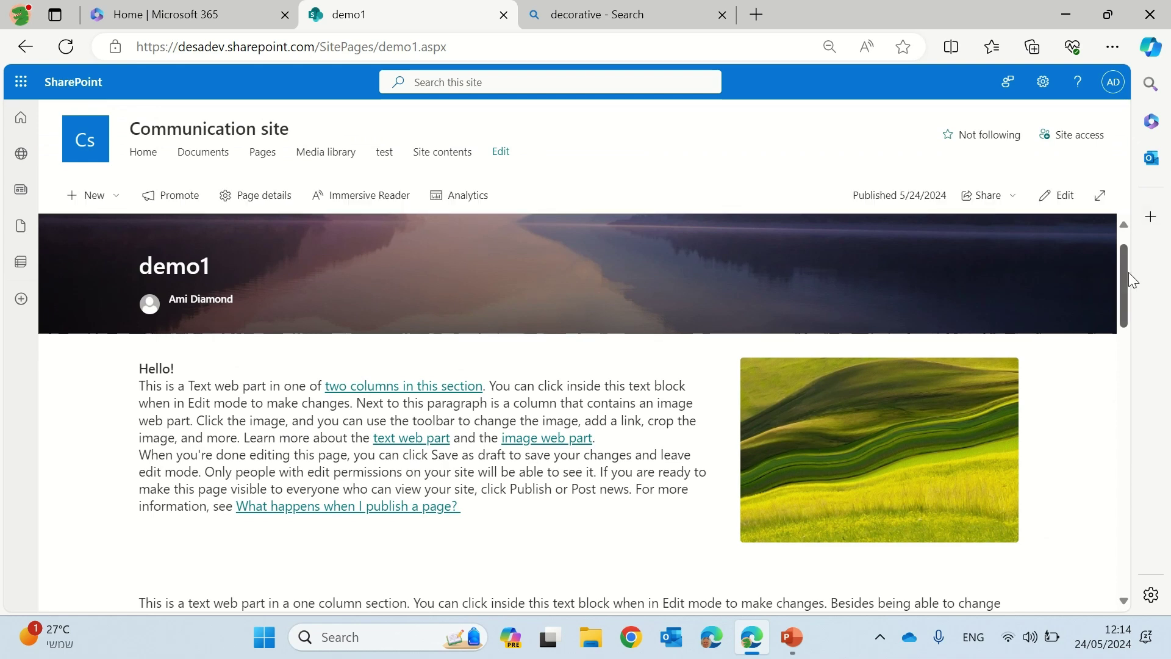
pyautogui.moveTo(1125, 272); pyautogui.dragTo(1114, 382)
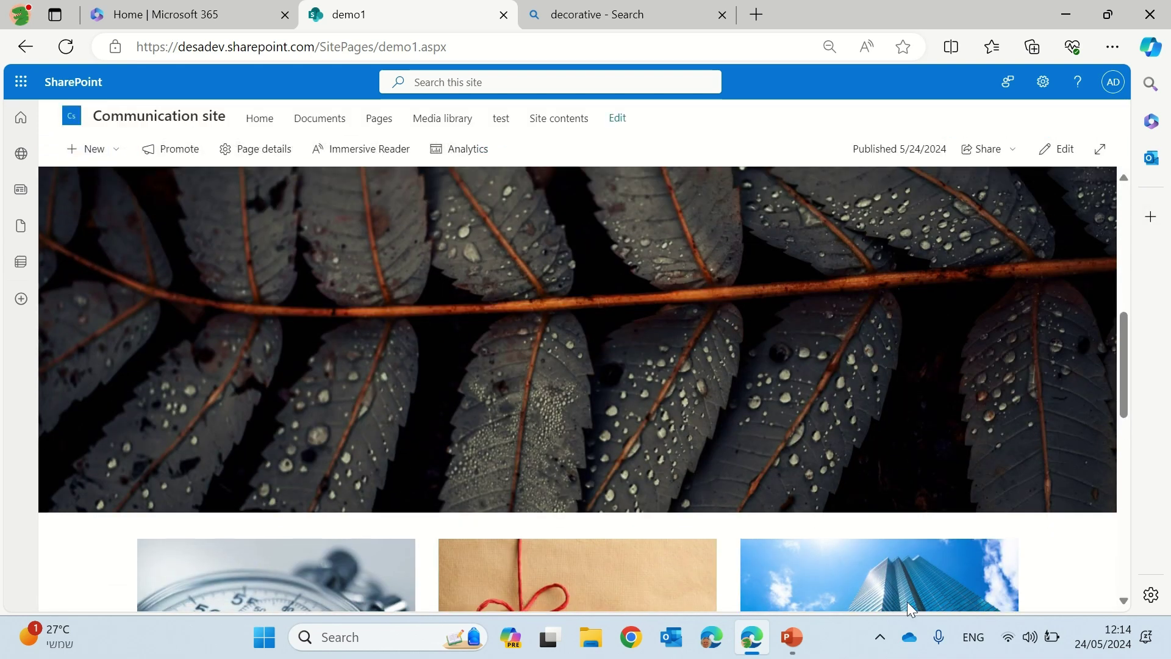
pyautogui.moveTo(1121, 331); pyautogui.dragTo(1117, 389)
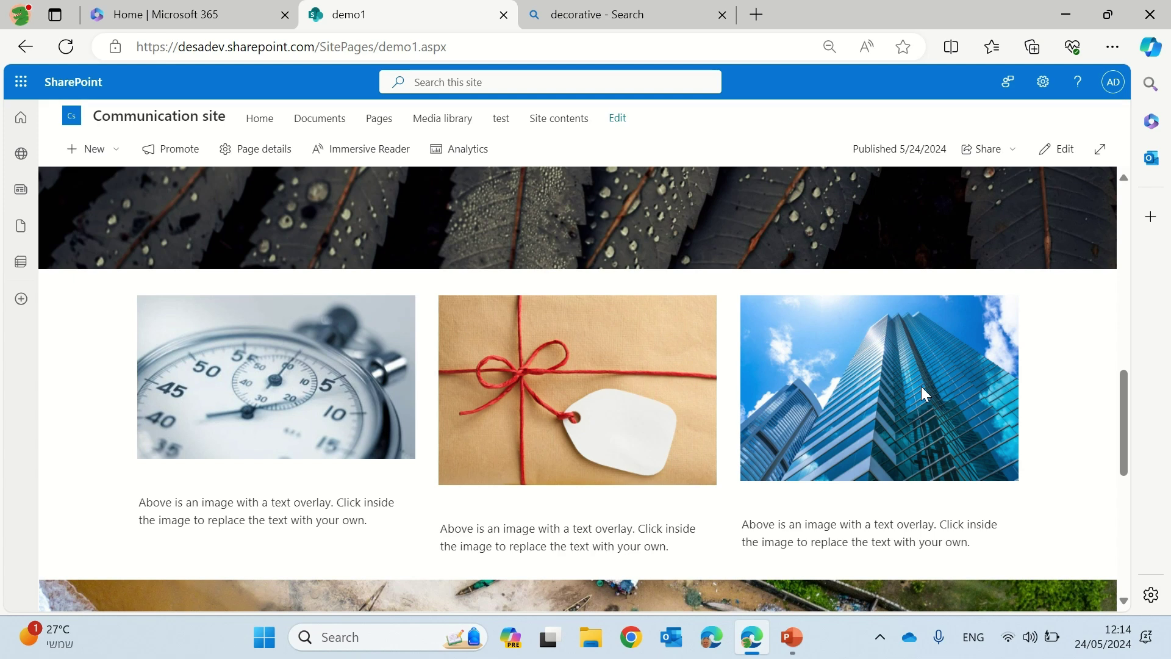
# Step: Review the Mark as decorative info tip on the green hills image and republish demo1
pyautogui.click(1061, 149)
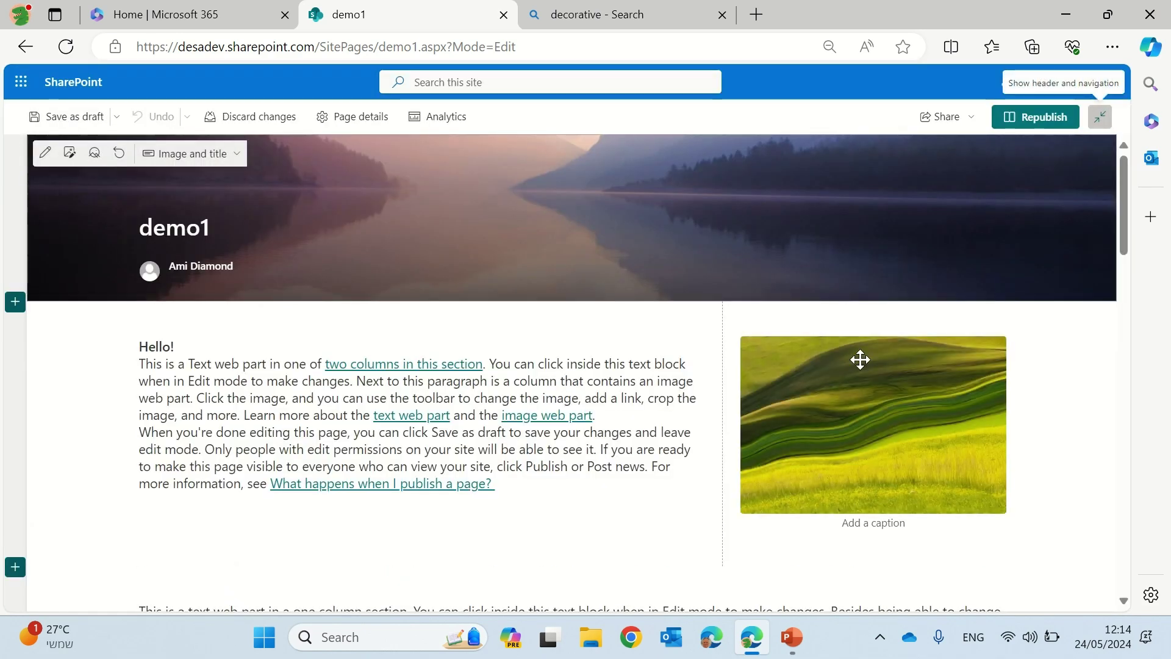
pyautogui.click(826, 420)
pyautogui.click(767, 311)
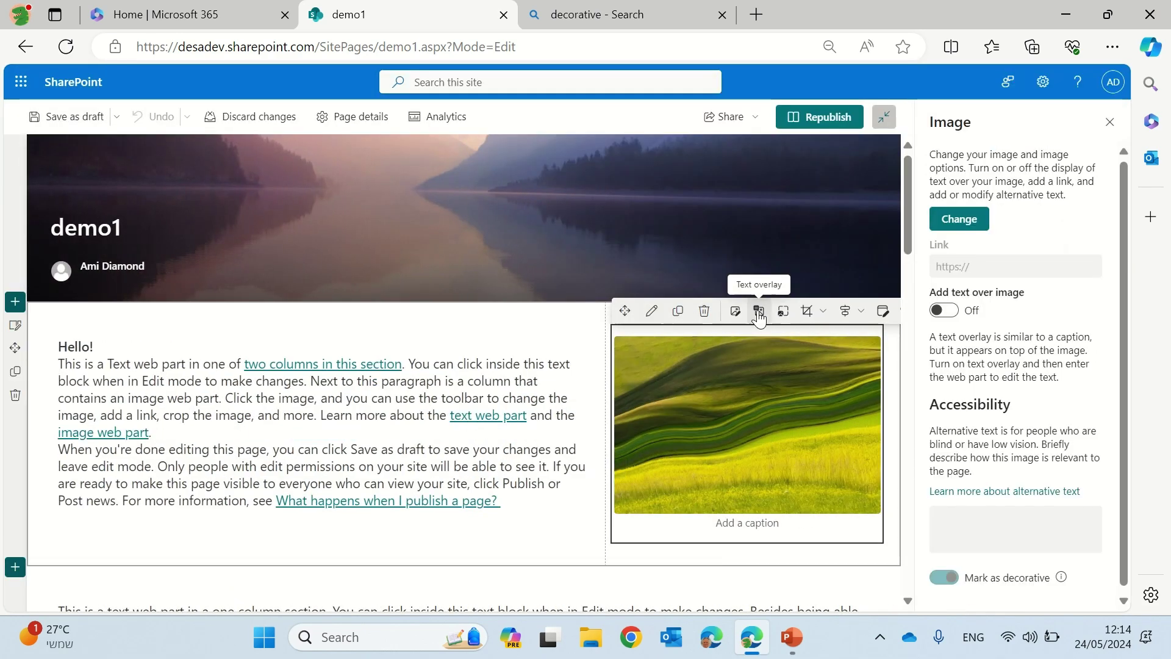
pyautogui.moveTo(1028, 561)
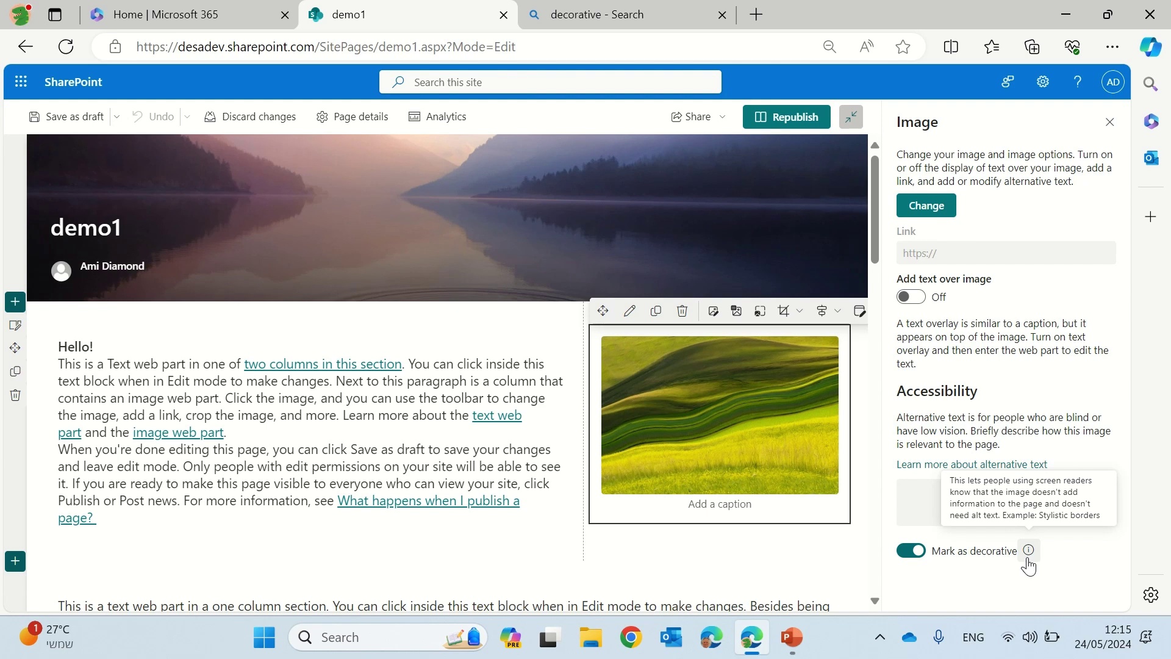
pyautogui.click(803, 117)
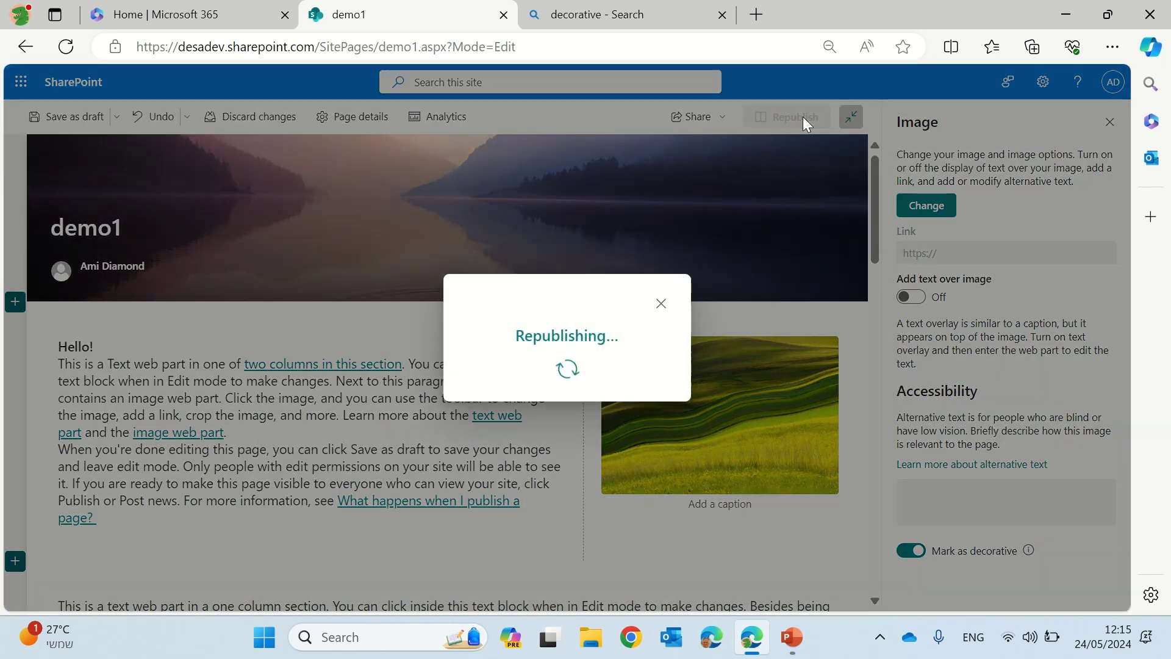